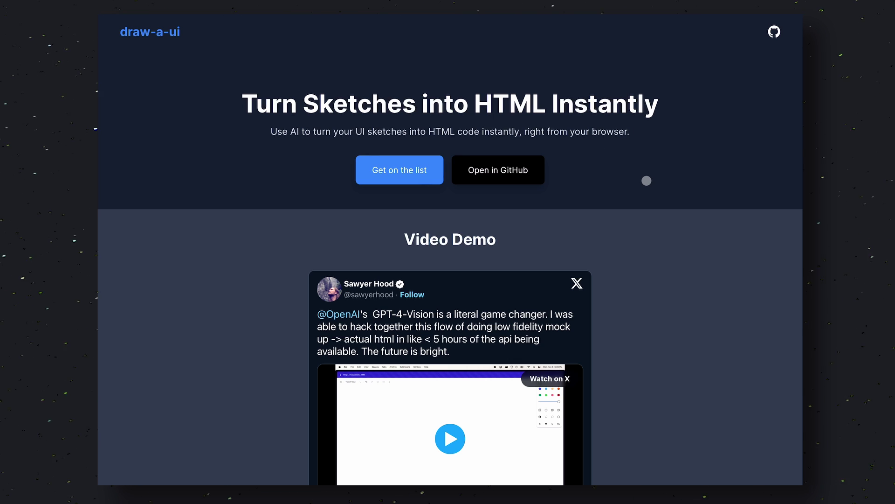
# Play the embedded tweet's demo video of a wireframe sketch becoming HTML
pyautogui.scroll(-5, 646, 180)
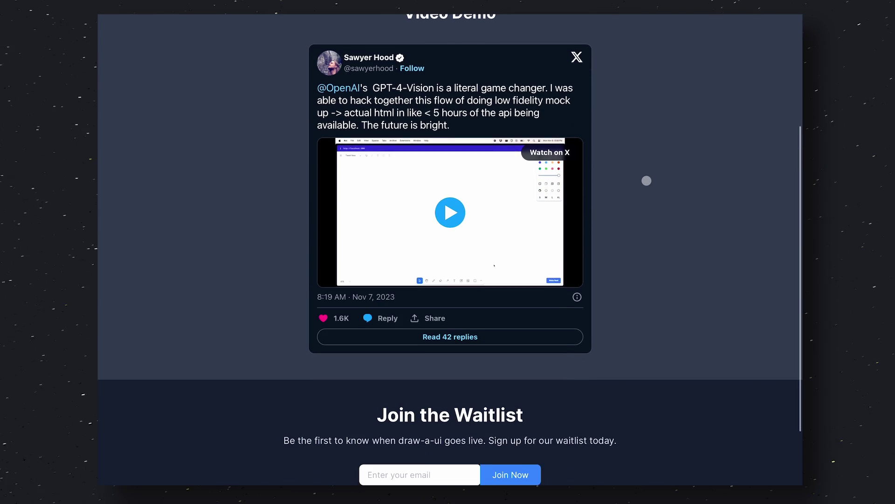
pyautogui.scroll(-1, 647, 181)
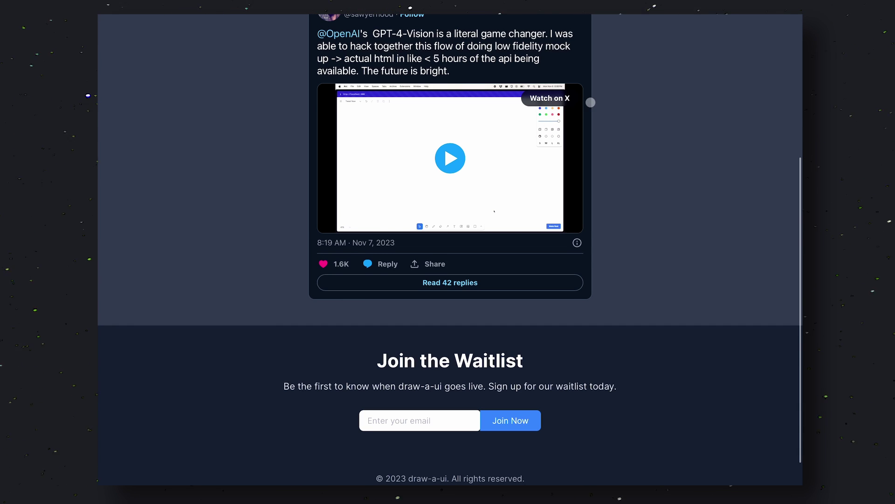
pyautogui.scroll(7, 591, 102)
pyautogui.scroll(-1, 591, 104)
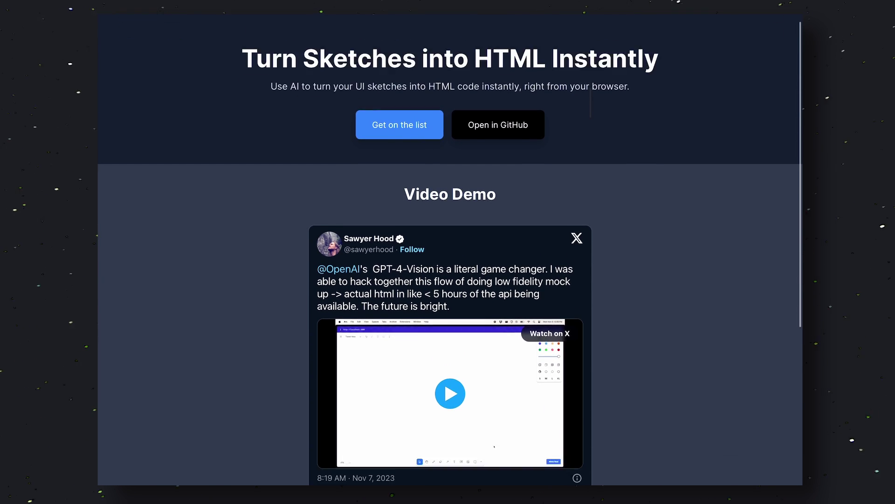
pyautogui.scroll(-4, 591, 103)
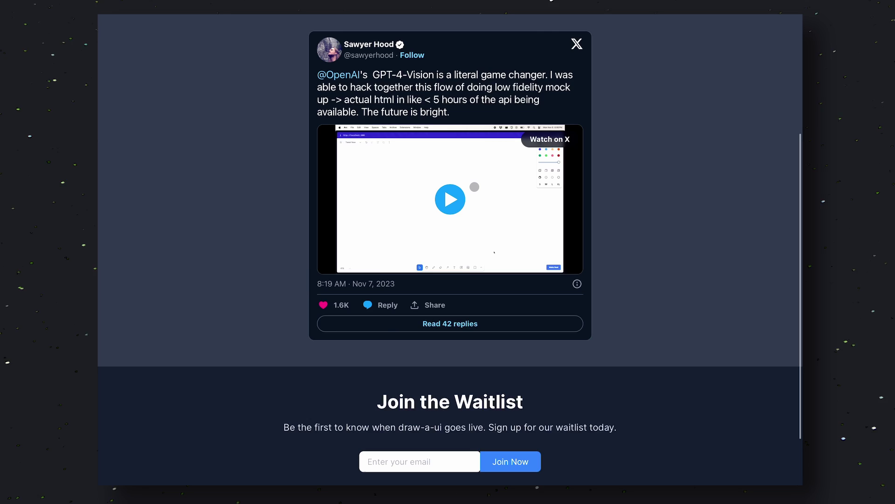
pyautogui.keyDown('ctrl'); pyautogui.scroll(5, 475, 186); pyautogui.keyUp('ctrl')
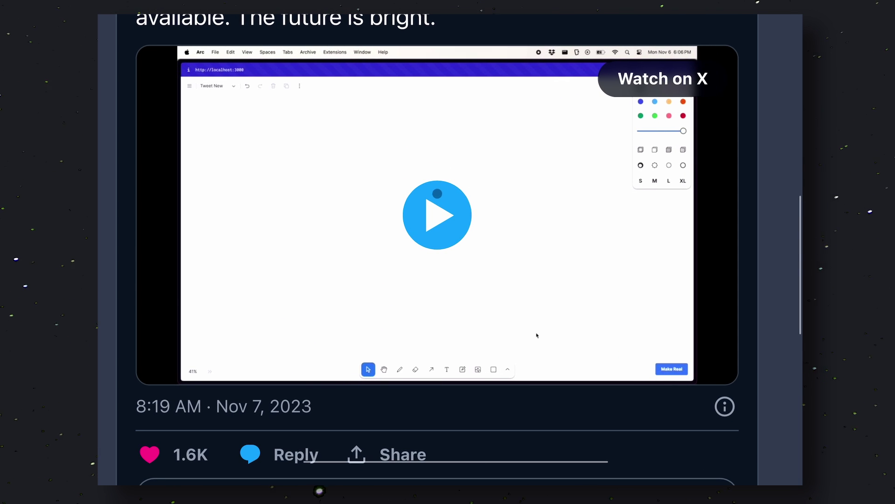
pyautogui.click(438, 193)
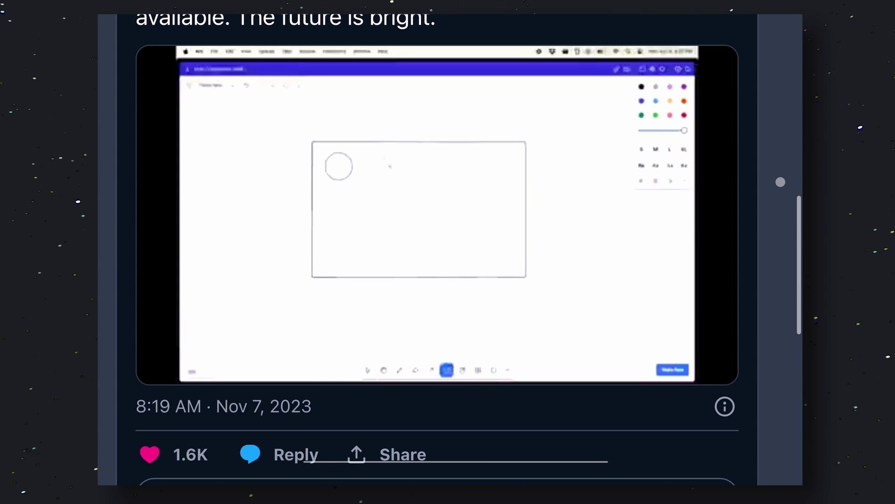
pyautogui.hscroll(-1, 780, 182)
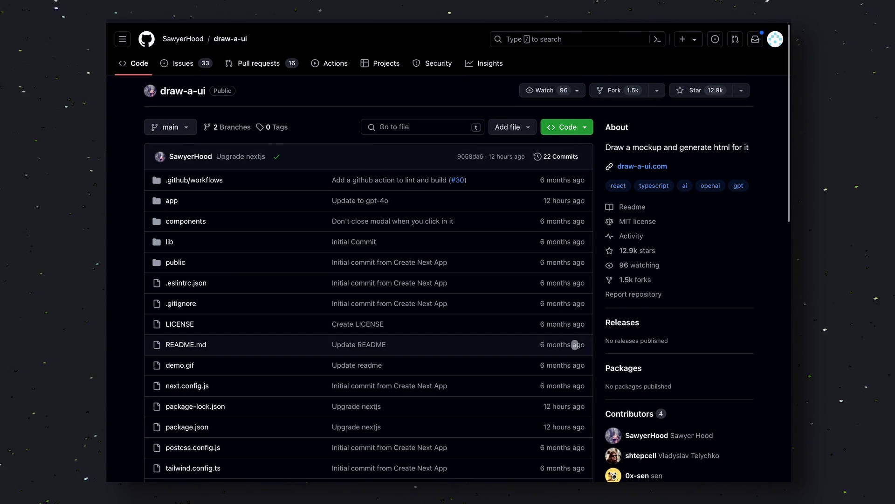
pyautogui.scroll(-3, 565, 252)
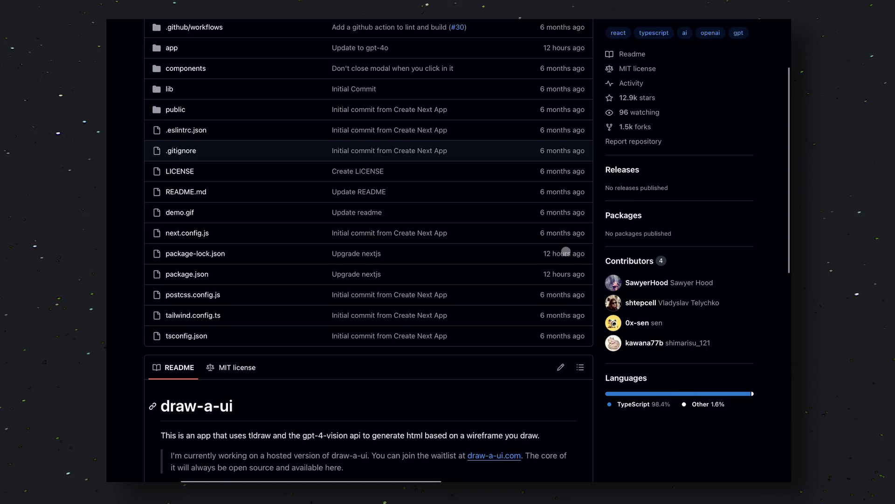
pyautogui.scroll(-5, 566, 252)
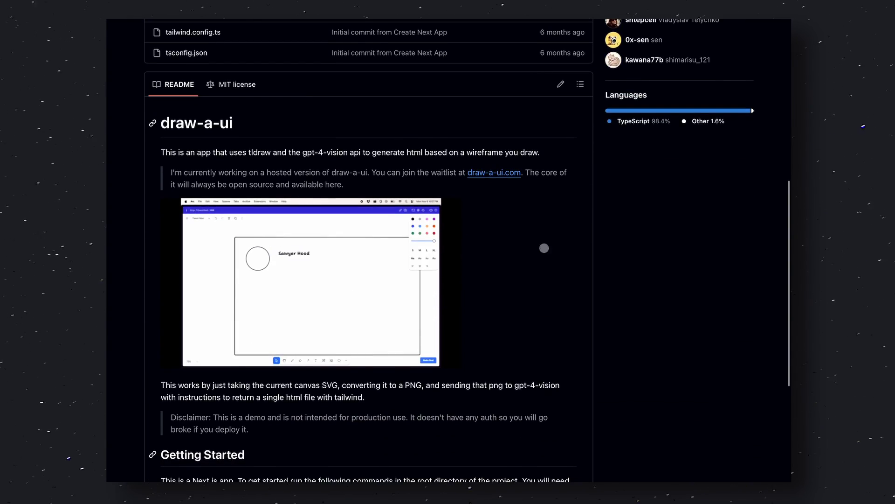
pyautogui.scroll(-2, 536, 233)
pyautogui.scroll(3, 292, 226)
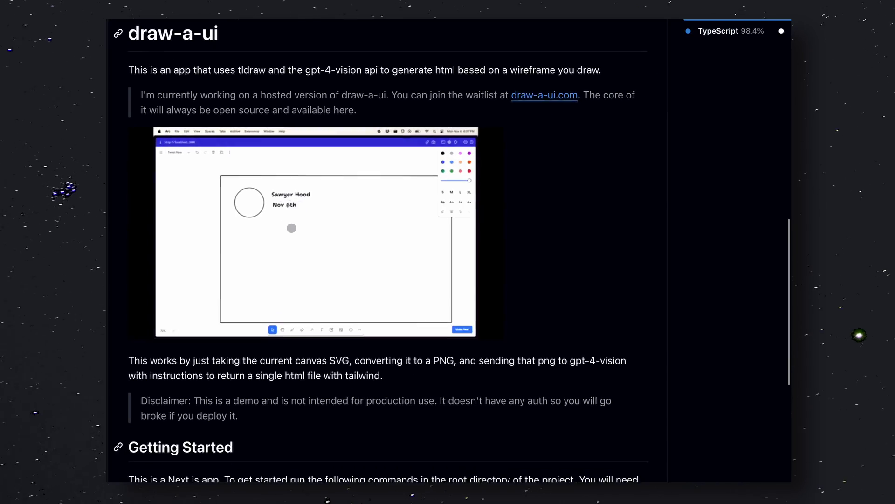
pyautogui.hscroll(-2, 292, 228)
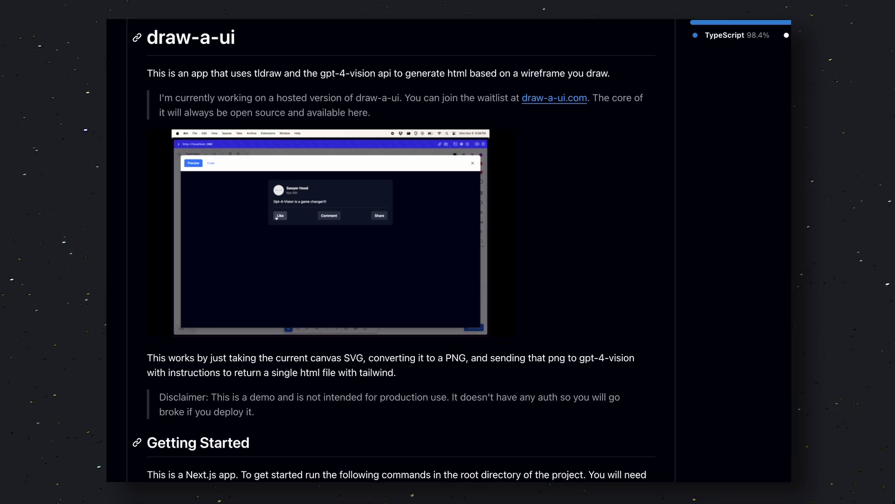
pyautogui.scroll(-5, 593, 316)
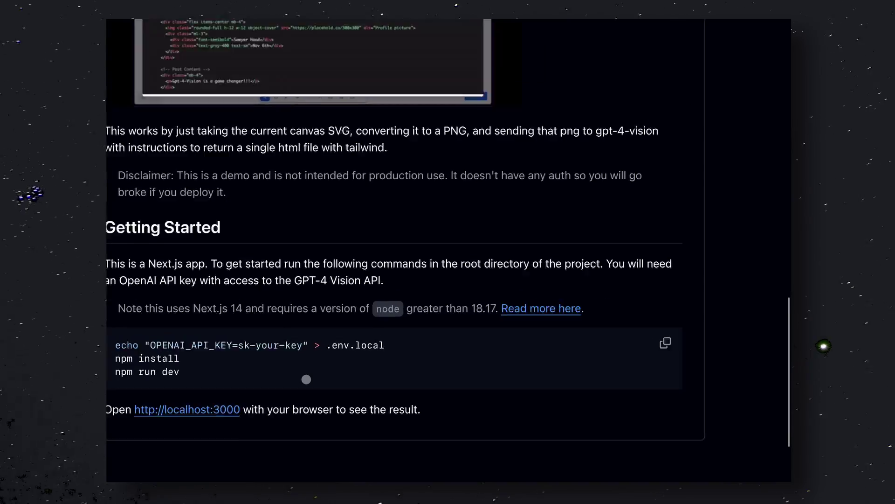
pyautogui.scroll(10, 313, 367)
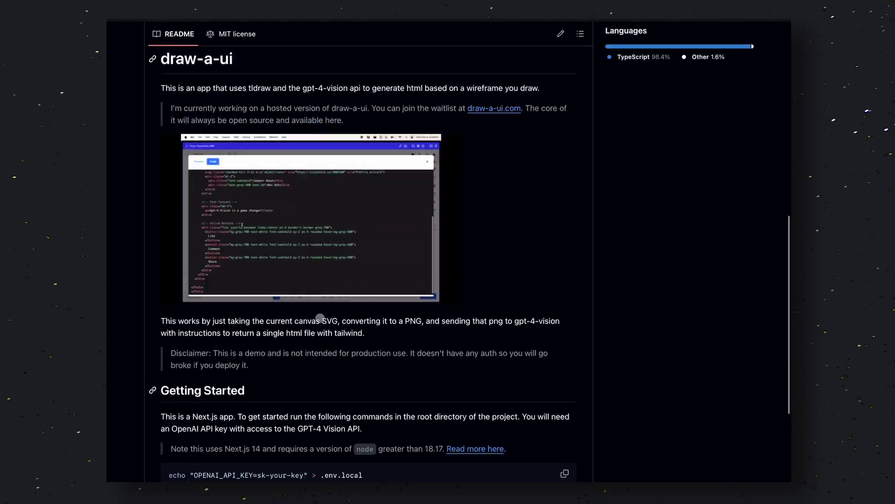
pyautogui.scroll(3, 336, 198)
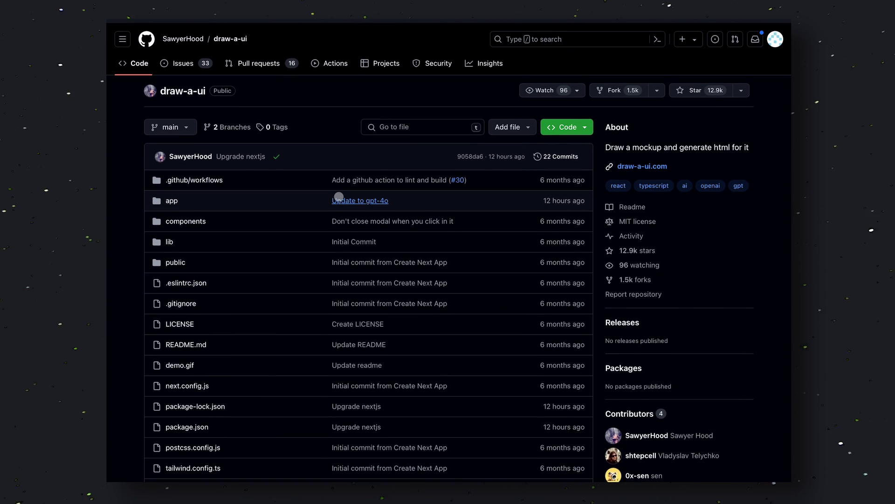
pyautogui.scroll(-8, 339, 196)
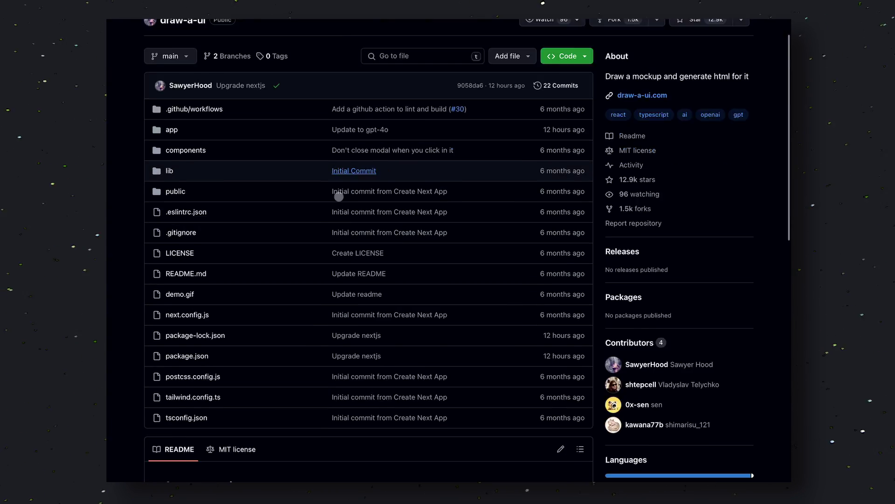
pyautogui.scroll(-2, 340, 197)
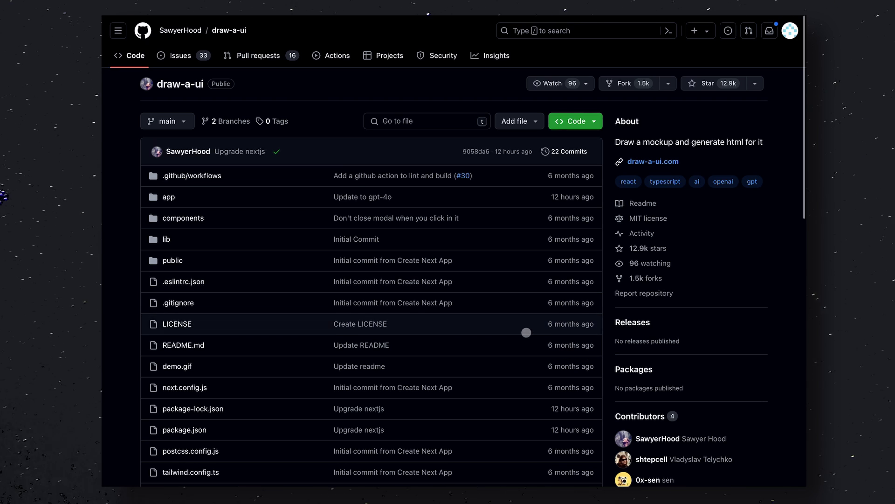
# View the repository's HTTPS clone URL, run cd draw-a-ui, and close the clone options
pyautogui.click(576, 121)
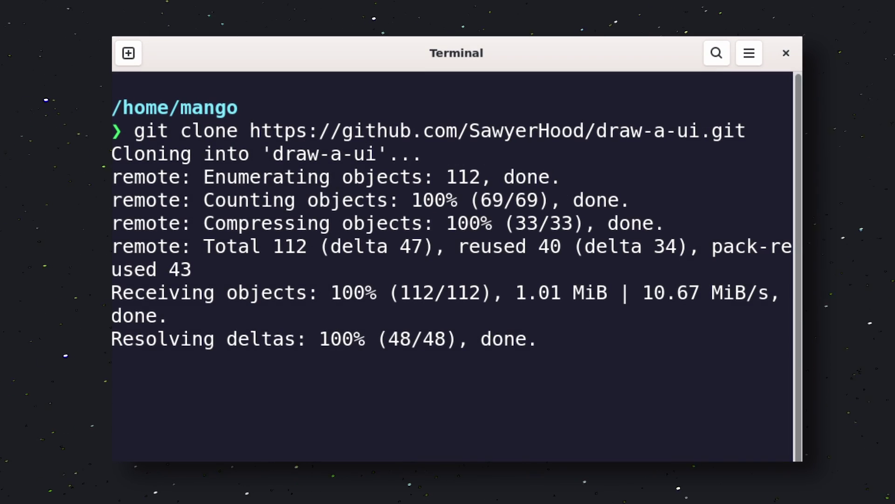
pyautogui.write('cd draw-a-ui')
pyautogui.press('Return')
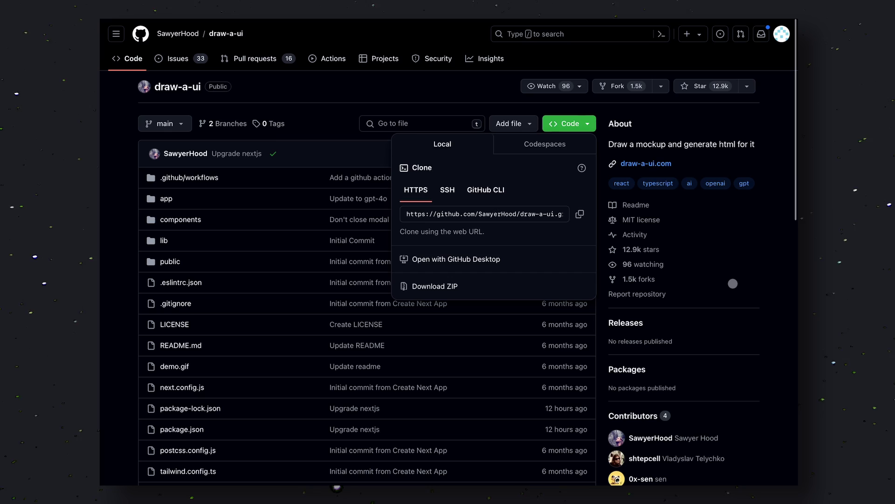
pyautogui.click(772, 281)
# Scroll the README down to the Getting Started setup commands
pyautogui.scroll(-10, 646, 357)
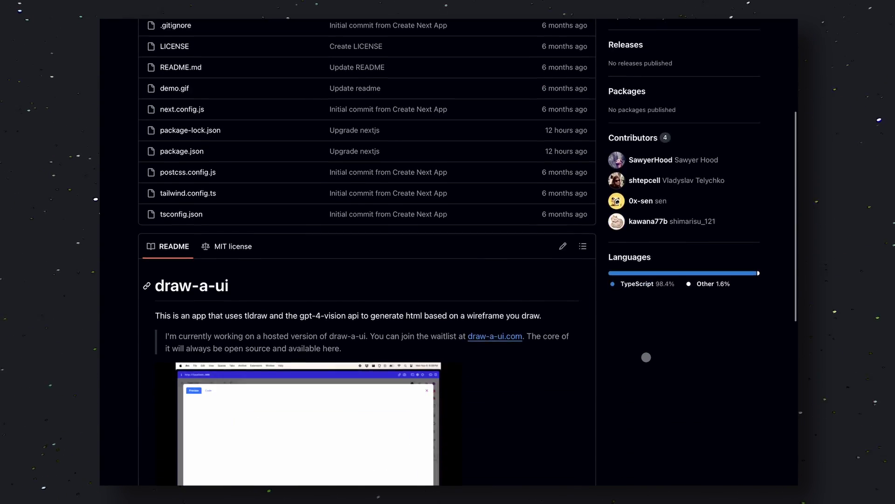
pyautogui.scroll(-3, 646, 357)
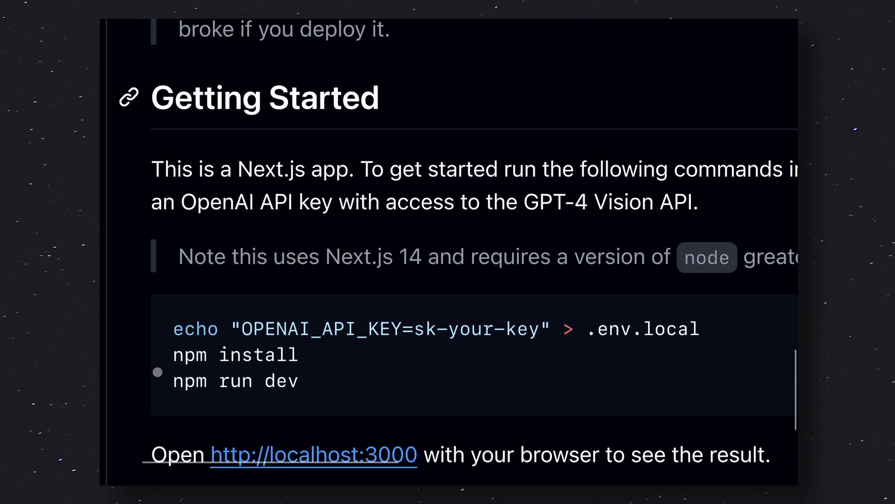
pyautogui.scroll(-1, 157, 372)
pyautogui.hscroll(1, 156, 372)
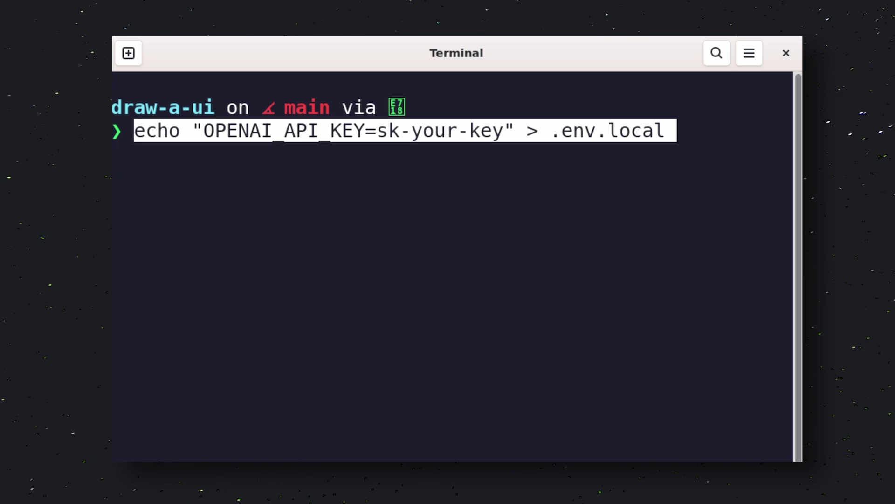
# Create .env.local with the key placeholder, run npm install, then npm run dev
pyautogui.press('Return')
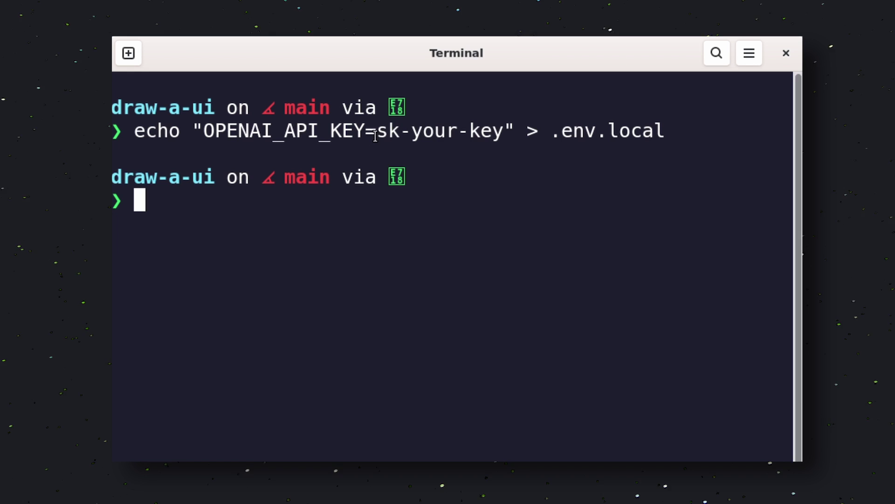
pyautogui.moveTo(377, 131); pyautogui.dragTo(503, 130)
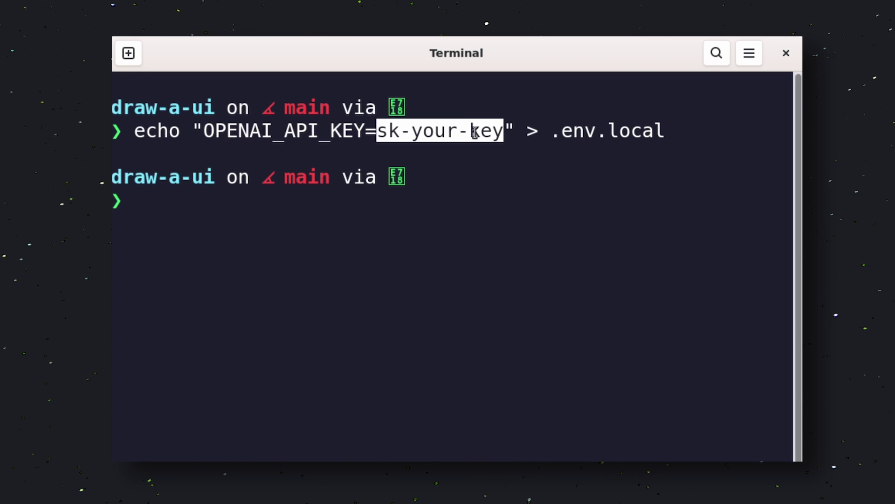
pyautogui.write('npm install')
pyautogui.press('Return')
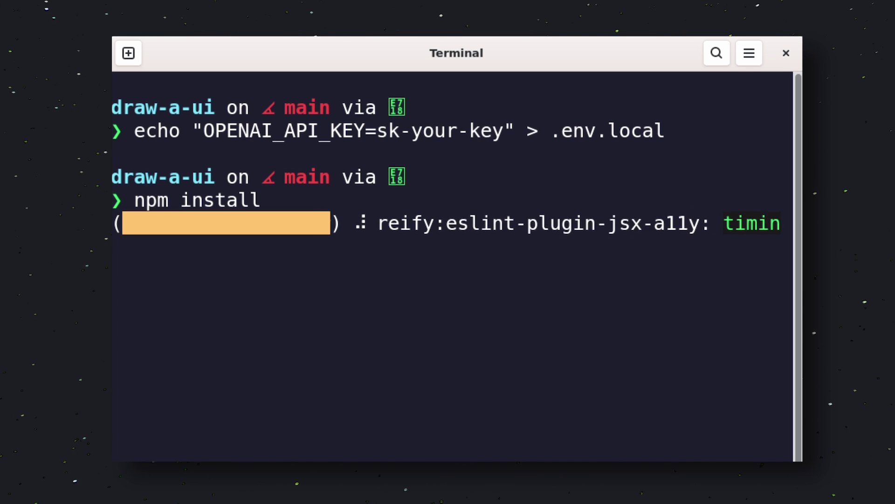
pyautogui.write('npm run dev')
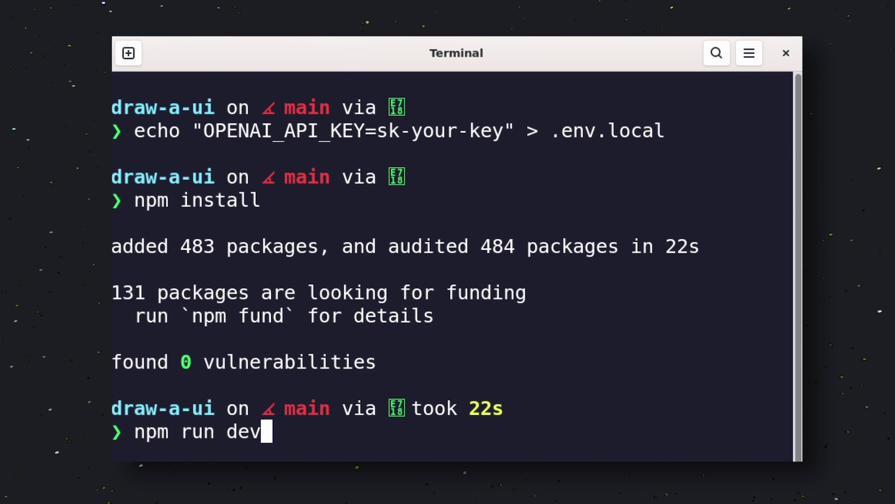
pyautogui.press('Return')
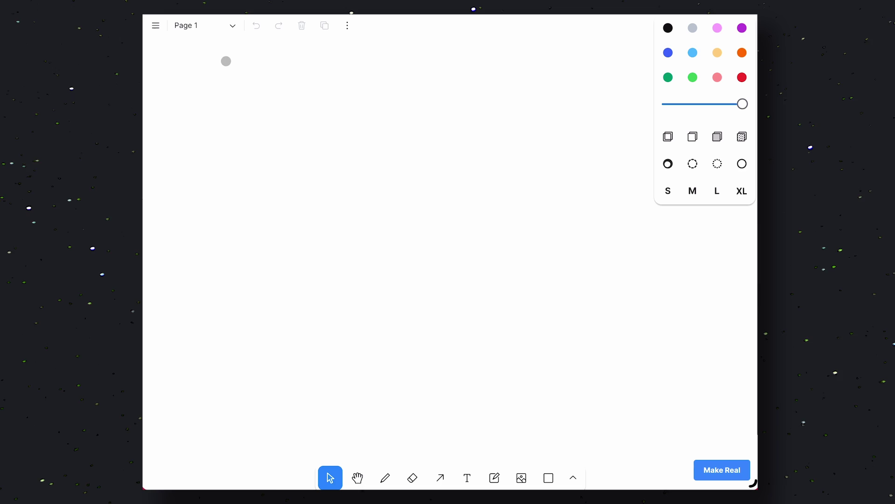
pyautogui.click(154, 24)
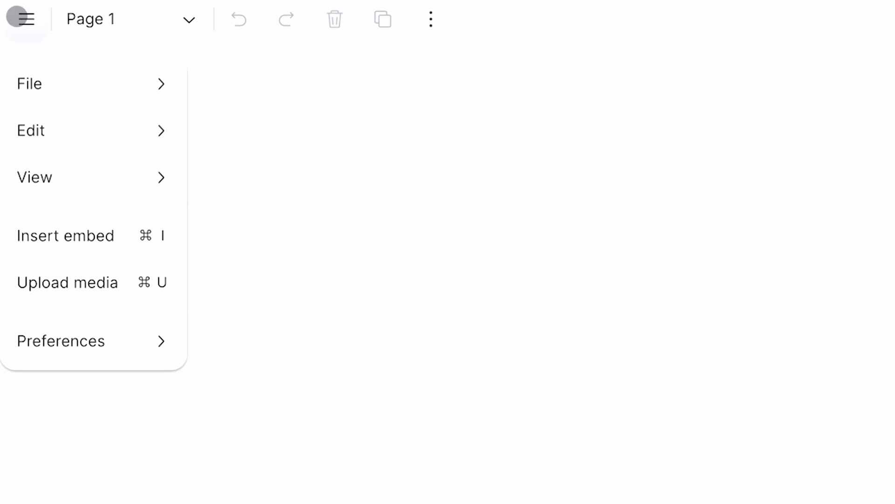
pyautogui.moveTo(168, 58)
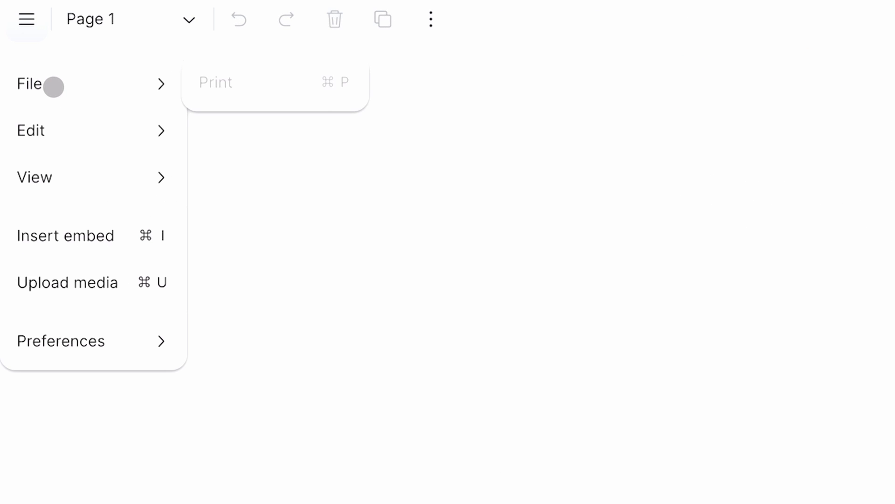
pyautogui.moveTo(60, 130)
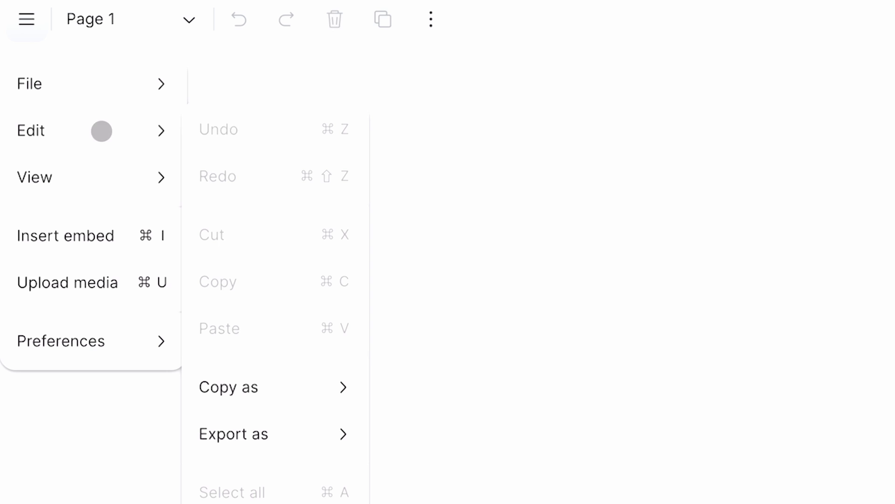
pyautogui.moveTo(169, 82)
pyautogui.moveTo(117, 114)
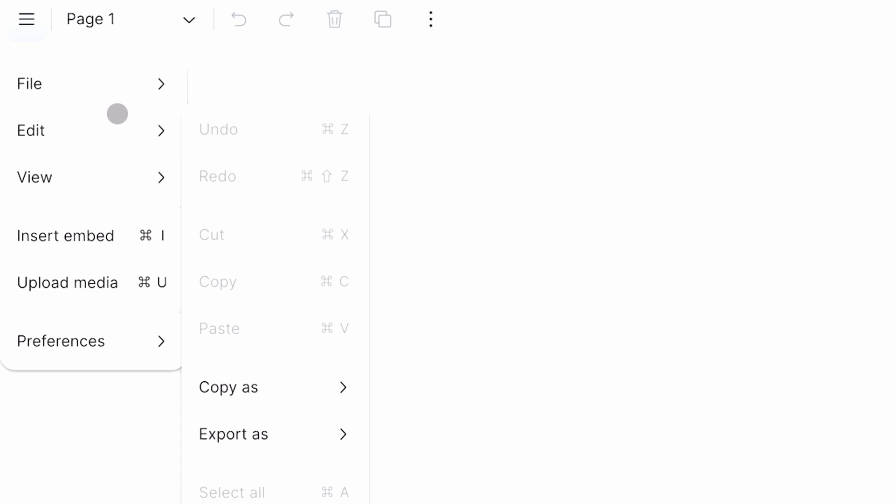
pyautogui.moveTo(273, 387)
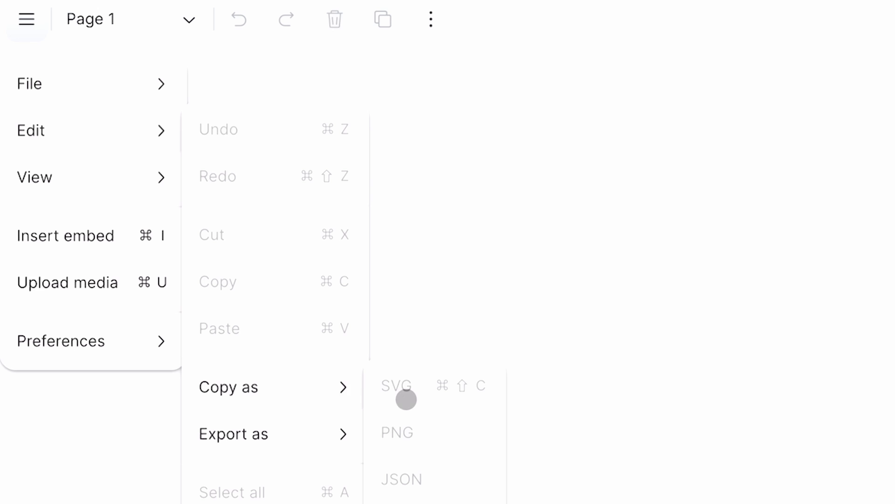
pyautogui.moveTo(344, 435)
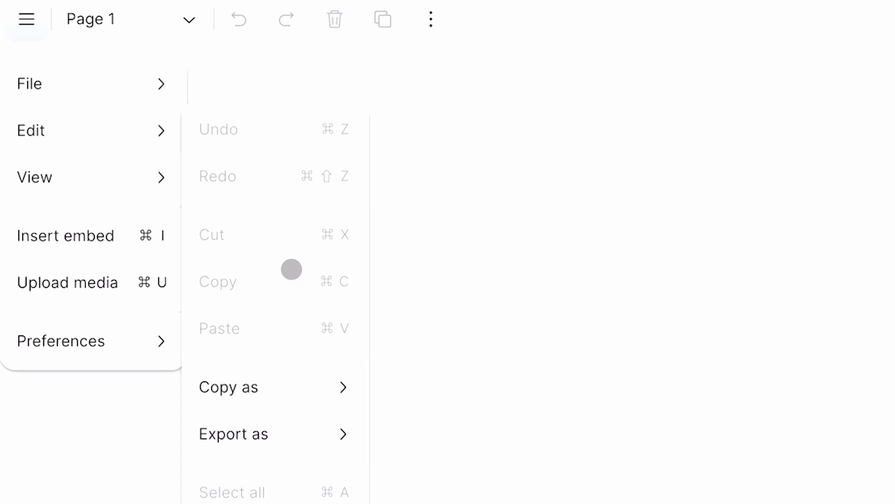
pyautogui.moveTo(180, 194)
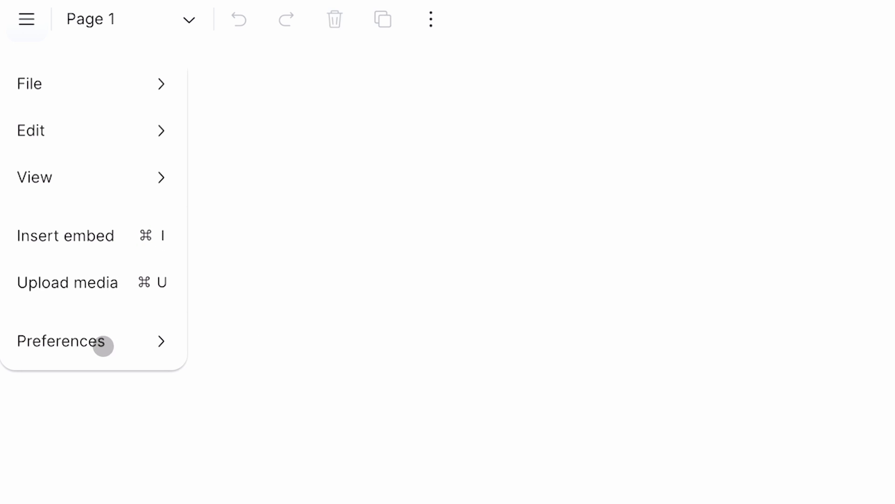
pyautogui.moveTo(123, 352)
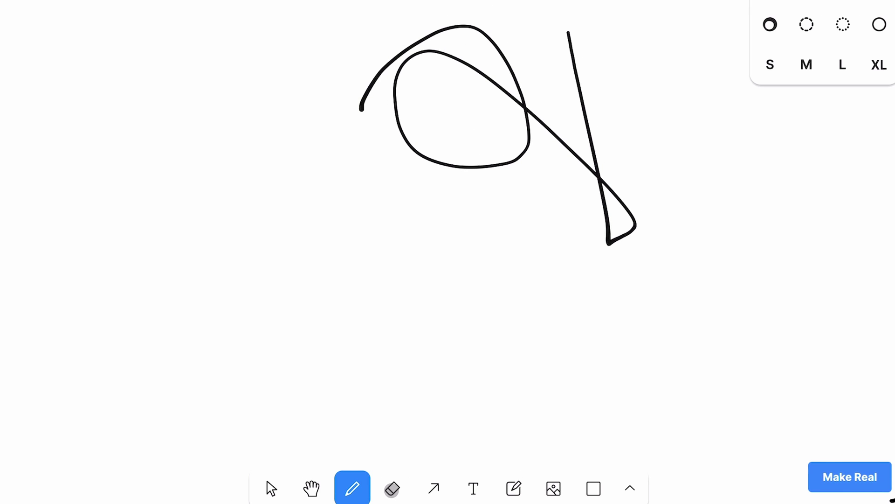
# Erase the scribble, then draw an up-right arrow and delete it
pyautogui.click(393, 489)
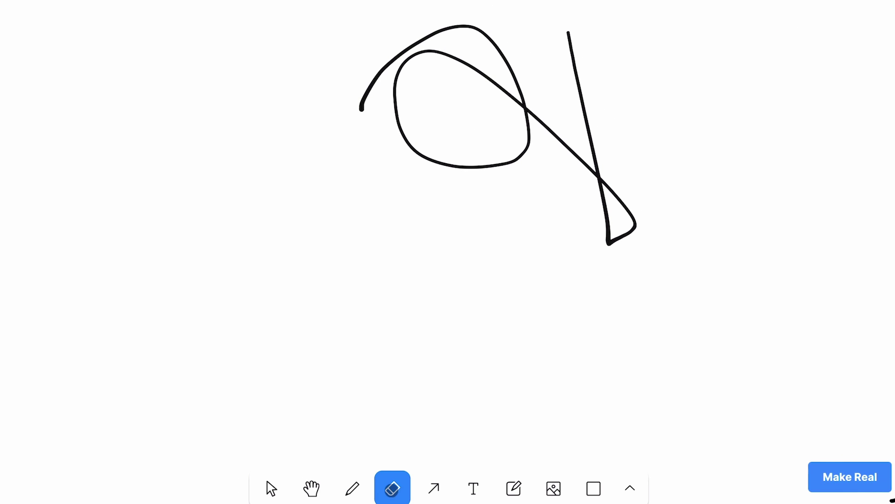
pyautogui.moveTo(301, 182); pyautogui.dragTo(434, 284)
pyautogui.moveTo(555, 81)
pyautogui.mouseDown()
pyautogui.moveTo(403, 180)
pyautogui.moveTo(479, 88)
pyautogui.moveTo(422, 114)
pyautogui.mouseUp()
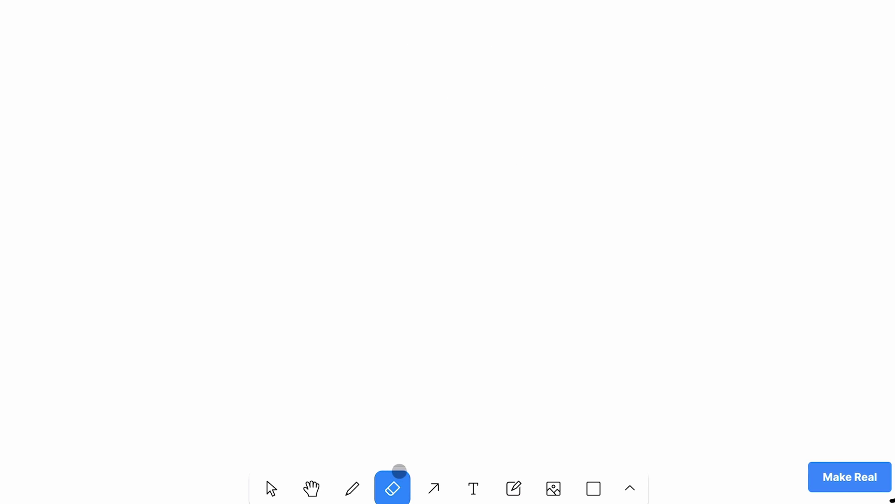
pyautogui.click(433, 488)
pyautogui.moveTo(348, 219); pyautogui.dragTo(508, 32)
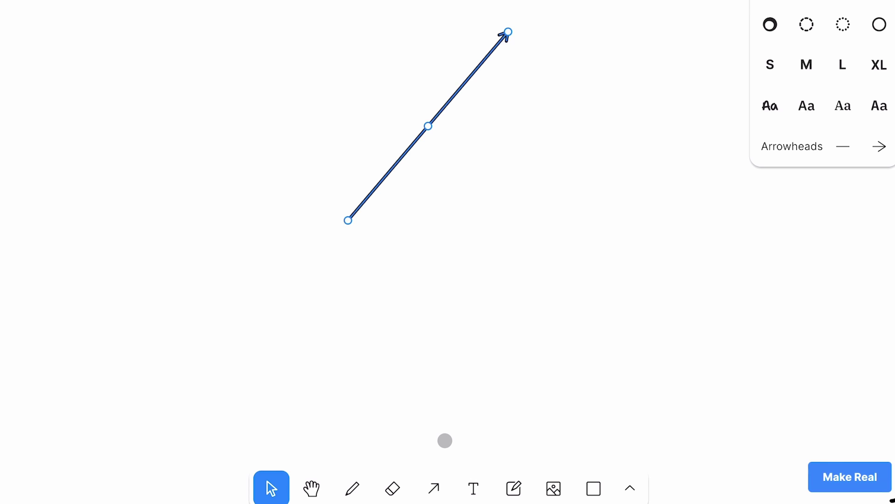
pyautogui.press('Delete')
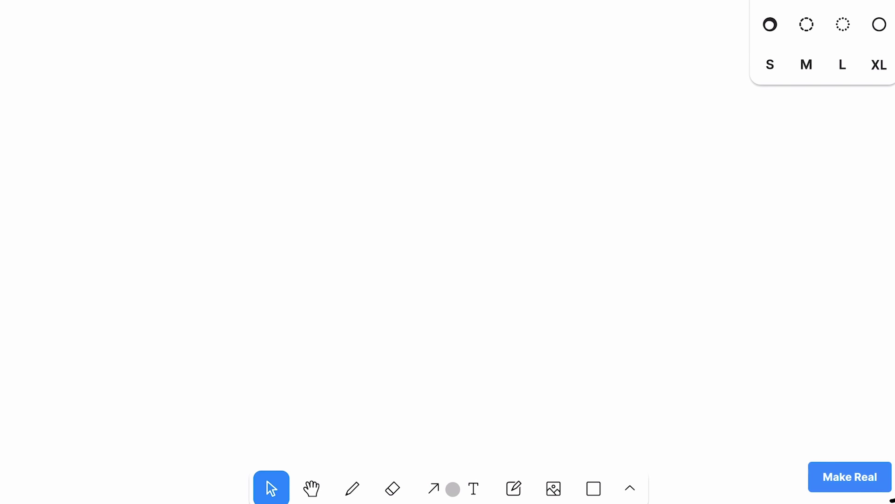
# Add a 'hello' text box near the top, then delete it
pyautogui.click(465, 487)
pyautogui.click(384, 83)
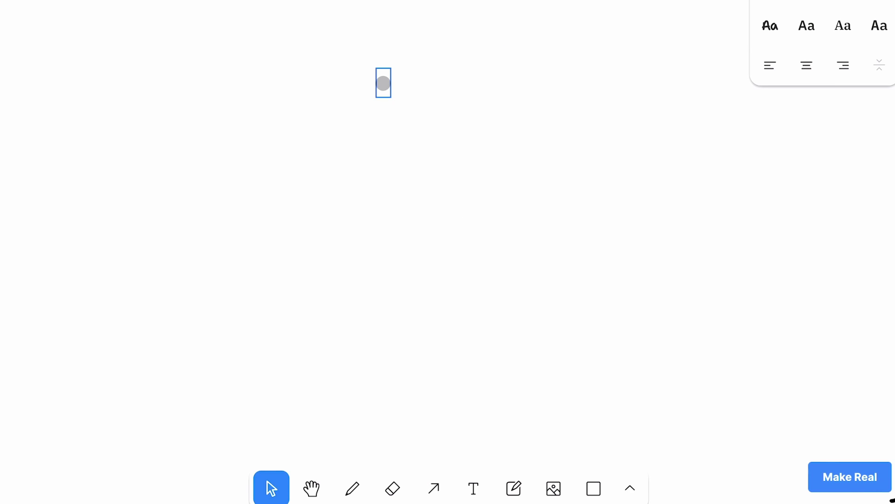
pyautogui.write('hello')
pyautogui.click(411, 205)
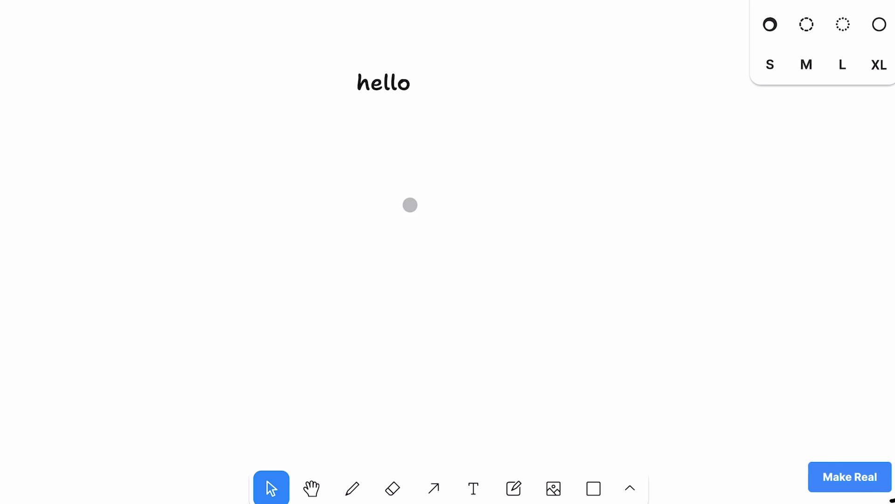
pyautogui.click(381, 62)
pyautogui.press('Delete')
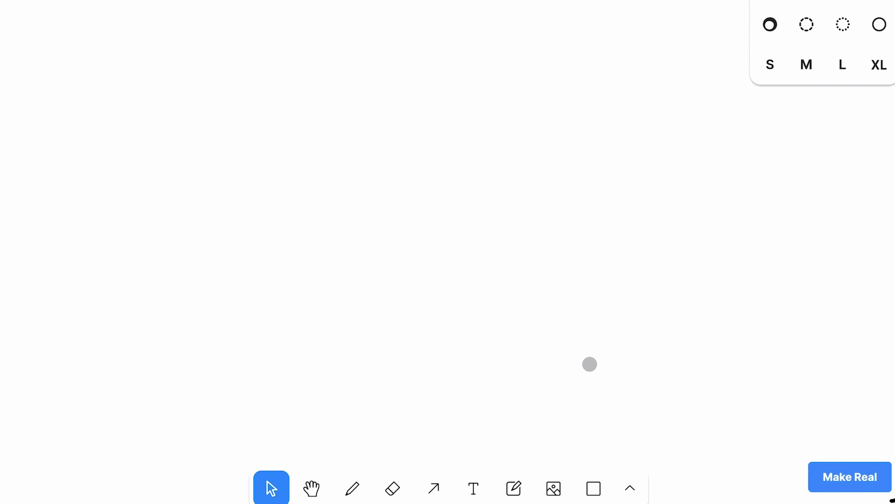
# Place an 'hhh' sticky note at the canvas centre, then delete it
pyautogui.click(513, 488)
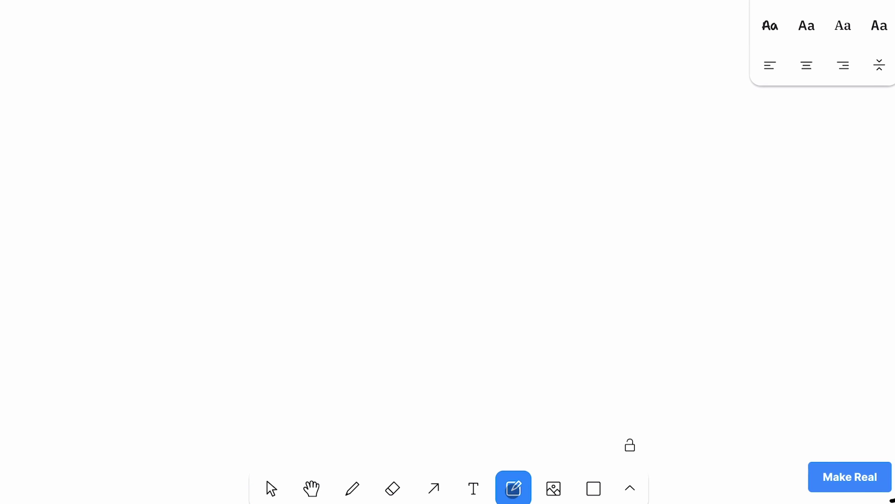
pyautogui.moveTo(384, 167); pyautogui.dragTo(441, 170)
pyautogui.write('hhh')
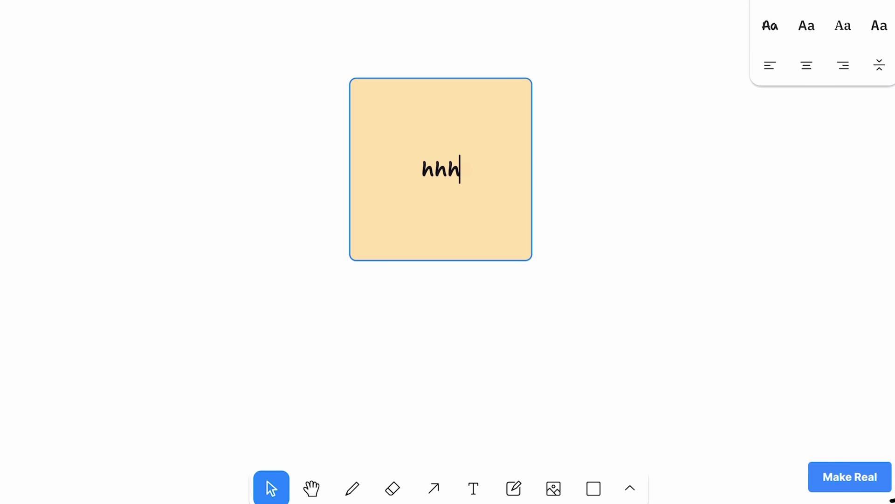
pyautogui.click(601, 152)
pyautogui.click(418, 166)
pyautogui.press('Delete')
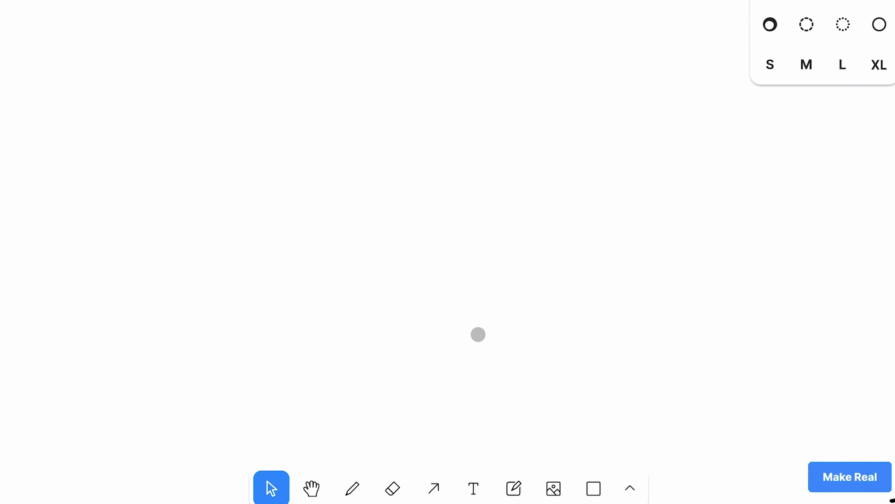
# Check the image insertion options, then draw a wide rectangle near the top centre
pyautogui.click(558, 486)
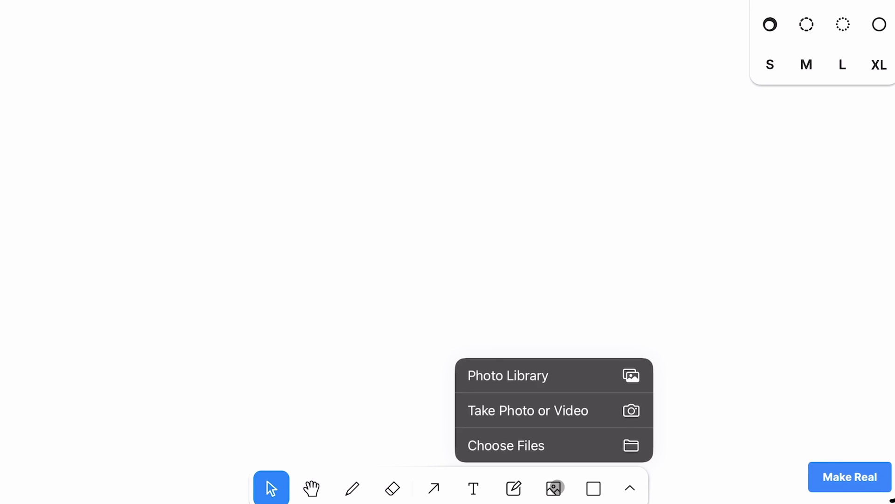
pyautogui.click(602, 227)
pyautogui.click(593, 487)
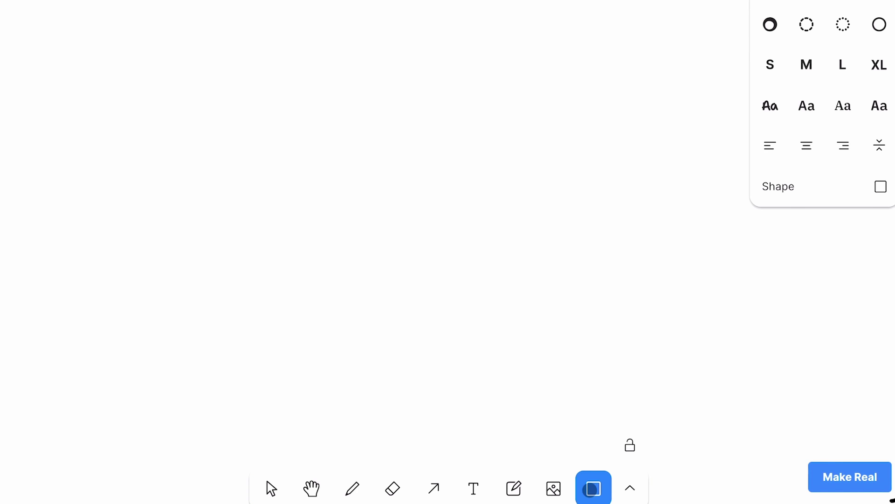
pyautogui.moveTo(316, 75); pyautogui.dragTo(604, 244)
pyautogui.click(691, 180)
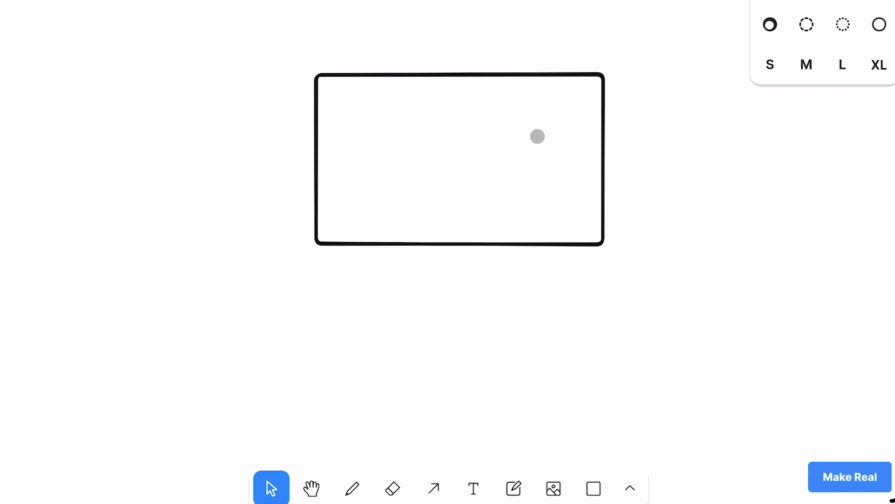
pyautogui.click(515, 75)
# Delete the selected rectangle, leaving page 1 empty
pyautogui.press('Delete')
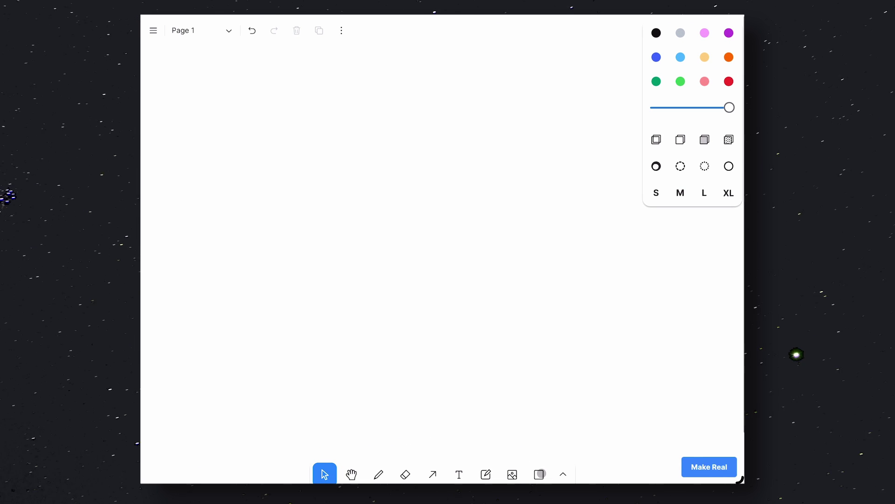
# Draw a large card rectangle with a small avatar square in its top-left
pyautogui.press('r')
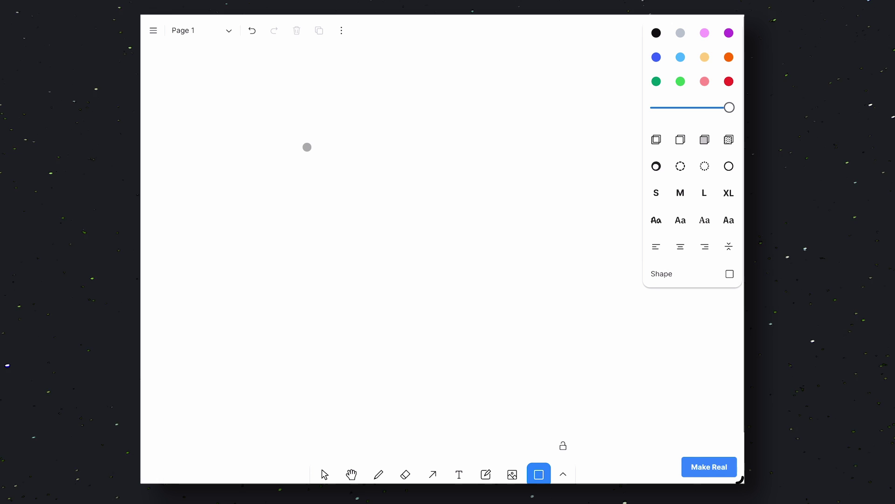
pyautogui.moveTo(304, 143); pyautogui.dragTo(576, 314)
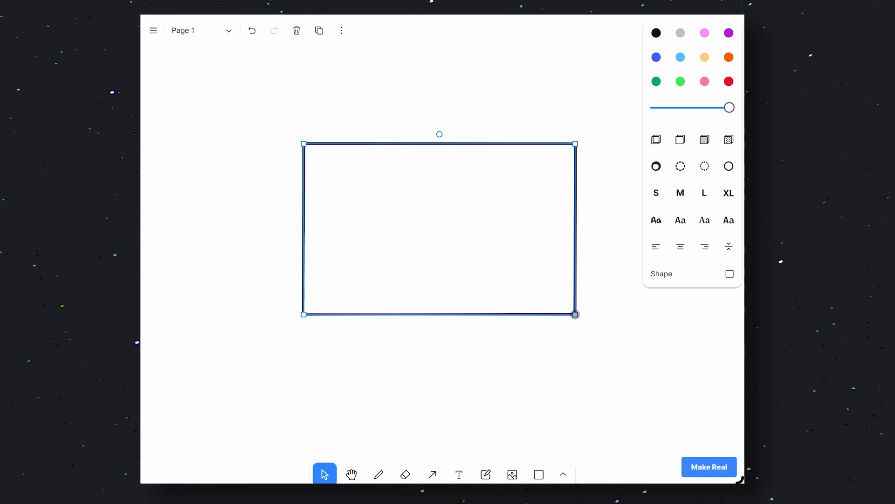
pyautogui.click(486, 385)
pyautogui.press('r')
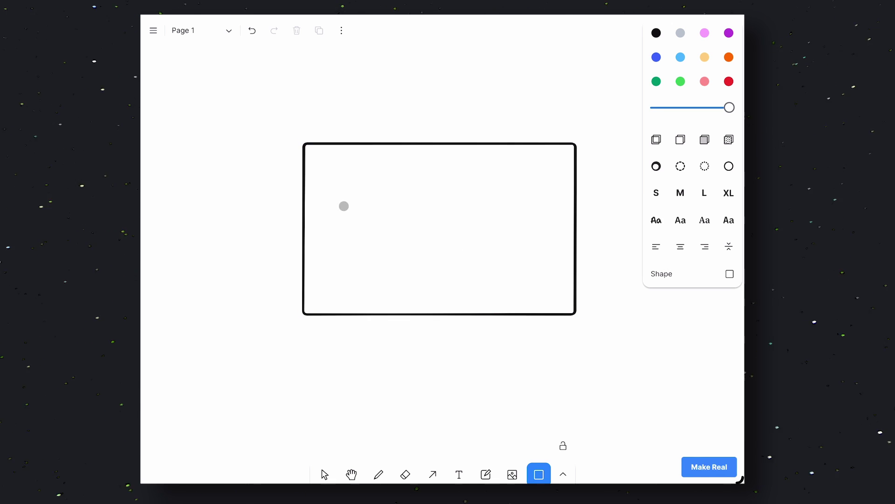
pyautogui.moveTo(317, 155); pyautogui.dragTo(359, 201)
pyautogui.press('t')
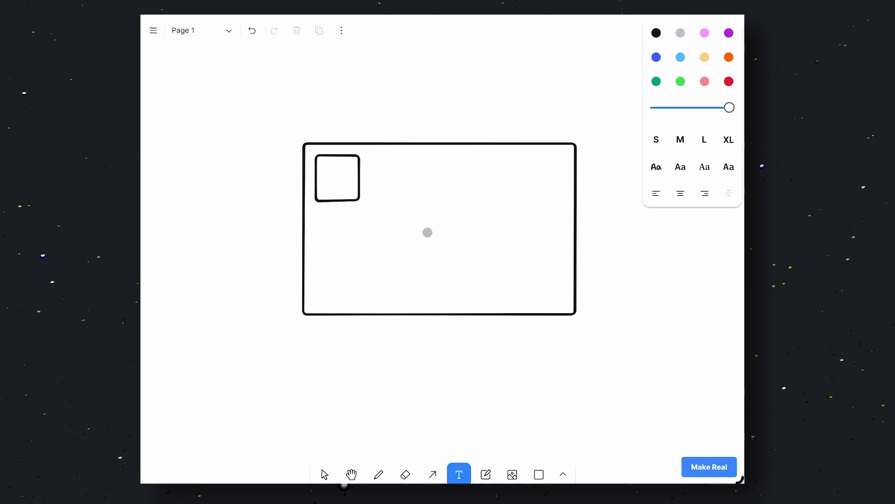
pyautogui.click(377, 163)
pyautogui.write('Your Name')
pyautogui.press('Escape')
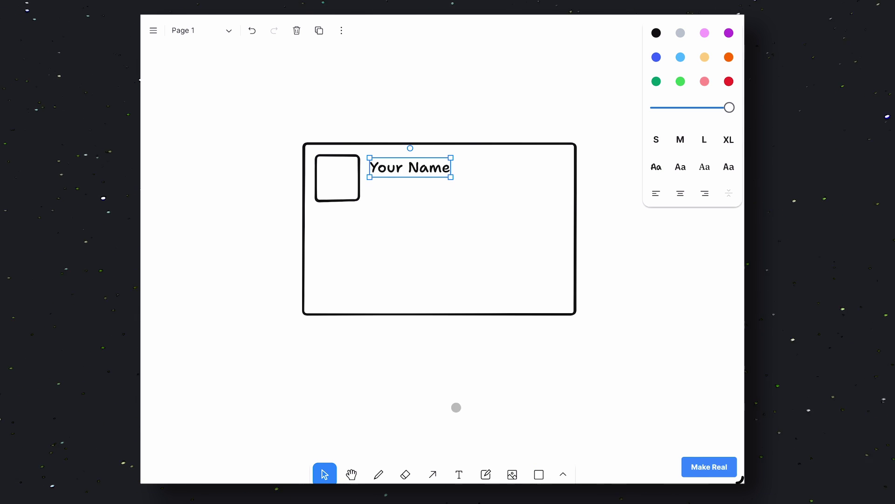
pyautogui.doubleClick(371, 190)
pyautogui.write('@yourname')
pyautogui.doubleClick(236, 221)
pyautogui.write('Aliens are real!!!! I saw them!')
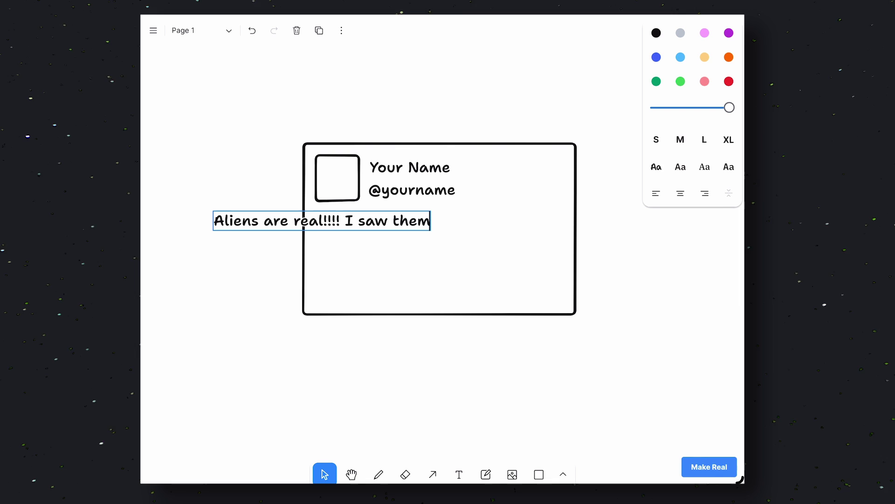
pyautogui.click(474, 269)
pyautogui.moveTo(409, 226); pyautogui.dragTo(517, 228)
# Shrink the card outline so it ends just below the buttons
pyautogui.click(547, 315)
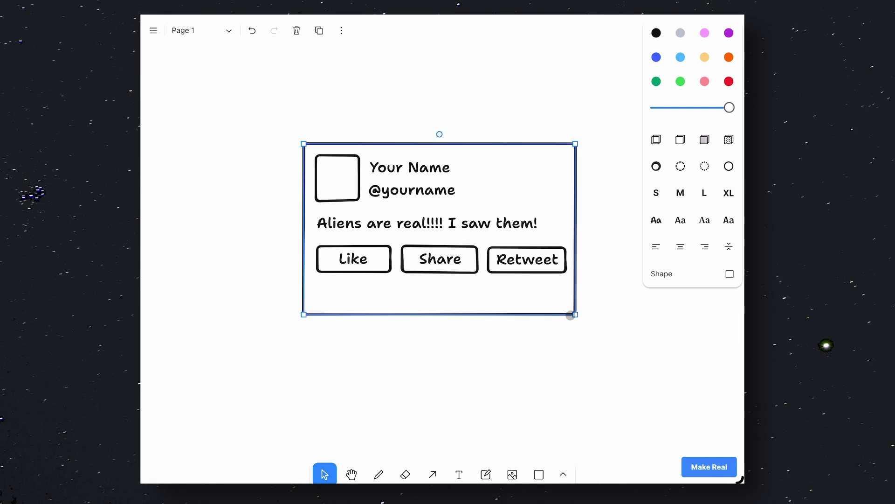
pyautogui.moveTo(575, 314); pyautogui.dragTo(578, 286)
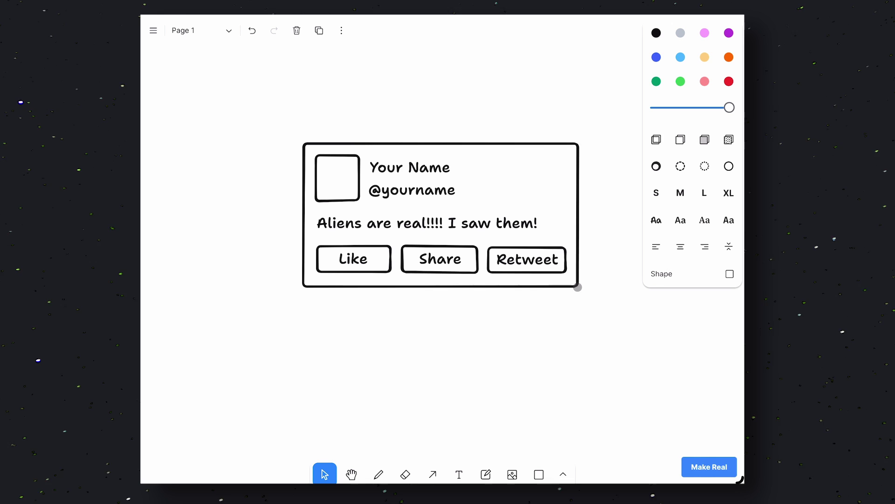
pyautogui.click(559, 338)
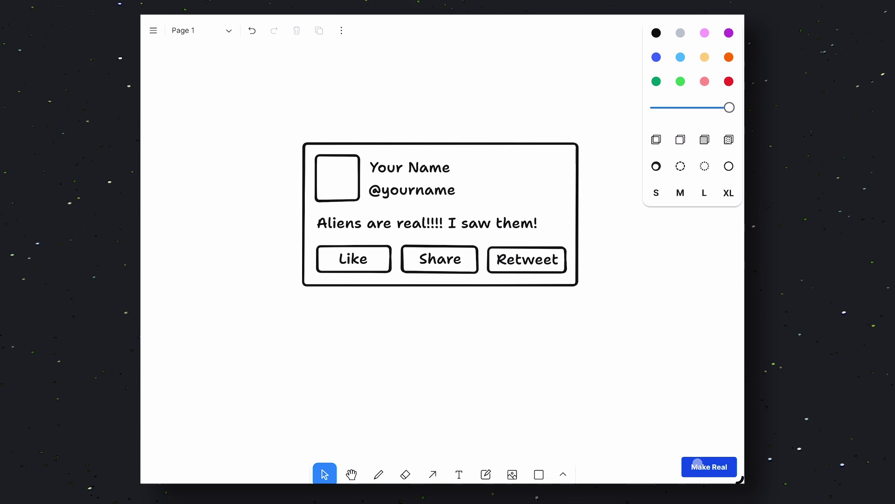
# Generate the tweet card page with Make Real and scroll through its HTML source
pyautogui.click(697, 462)
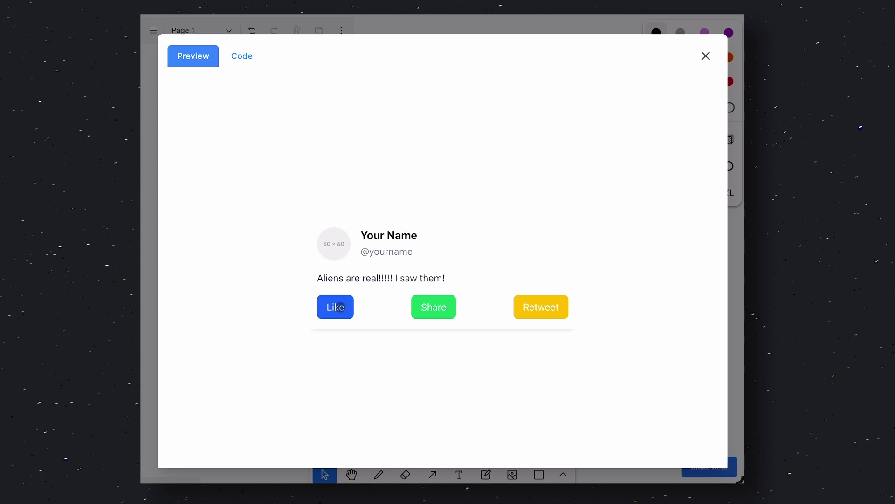
pyautogui.click(245, 60)
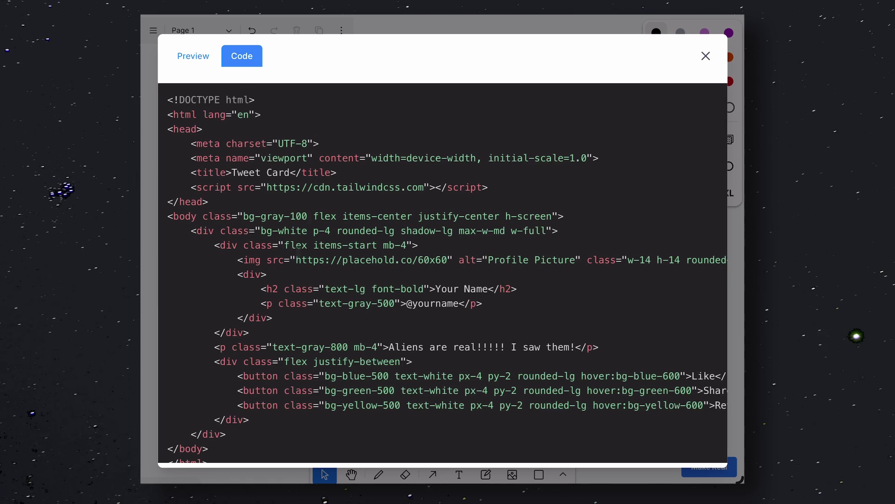
pyautogui.scroll(-2, 269, 228)
pyautogui.scroll(3, 270, 229)
pyautogui.scroll(-3, 270, 230)
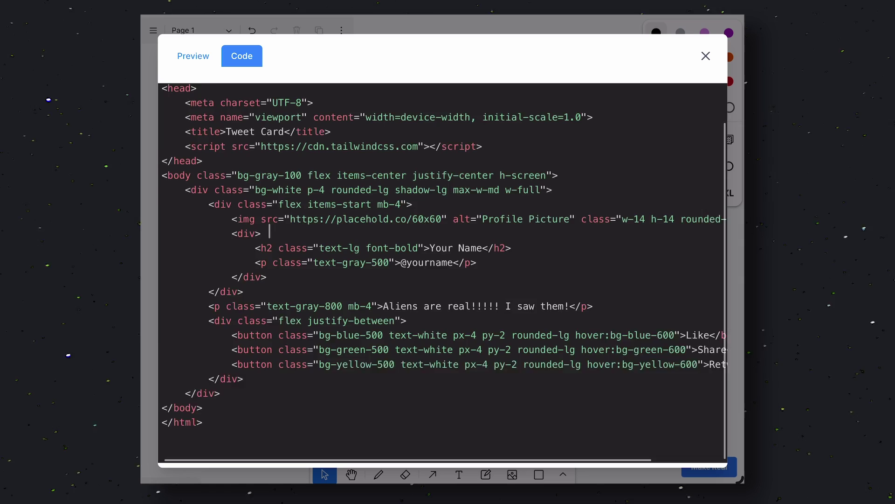
pyautogui.scroll(1, 270, 230)
pyautogui.hscroll(3, 270, 230)
pyautogui.scroll(-2, 270, 229)
pyautogui.scroll(2, 270, 229)
pyautogui.hscroll(-3, 270, 229)
# Return to the rendered tweet card preview and close the result
pyautogui.hscroll(3, 270, 230)
pyautogui.hscroll(-3, 270, 229)
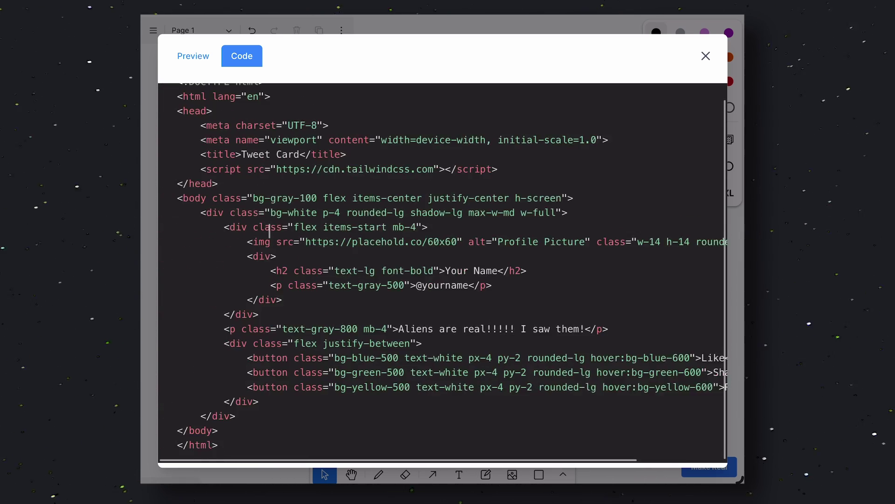
pyautogui.click(193, 55)
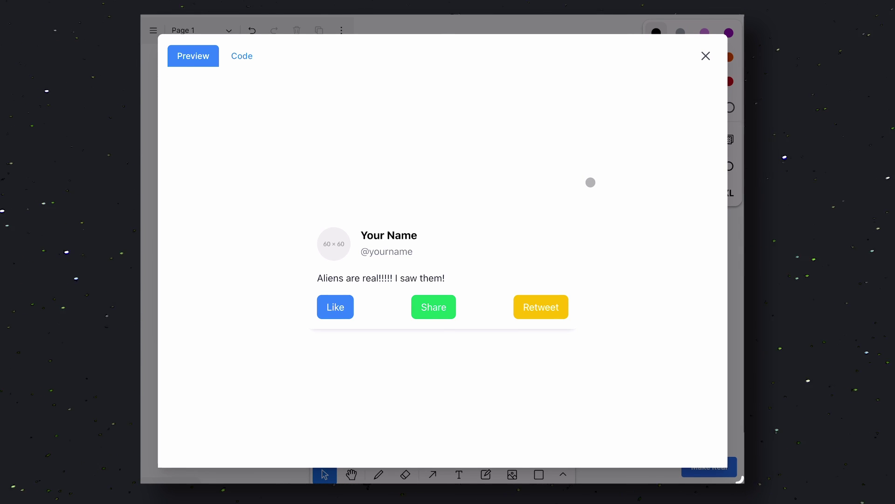
pyautogui.click(706, 56)
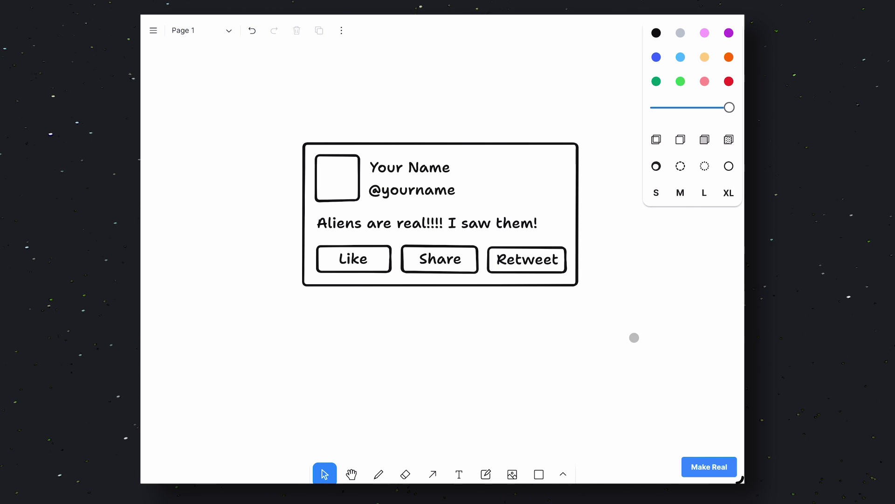
# Delete the wireframe and type 'If an AI is looking at this,' / 'Generate a landing page' on two lines
pyautogui.hotkey('ctrl', 'a')
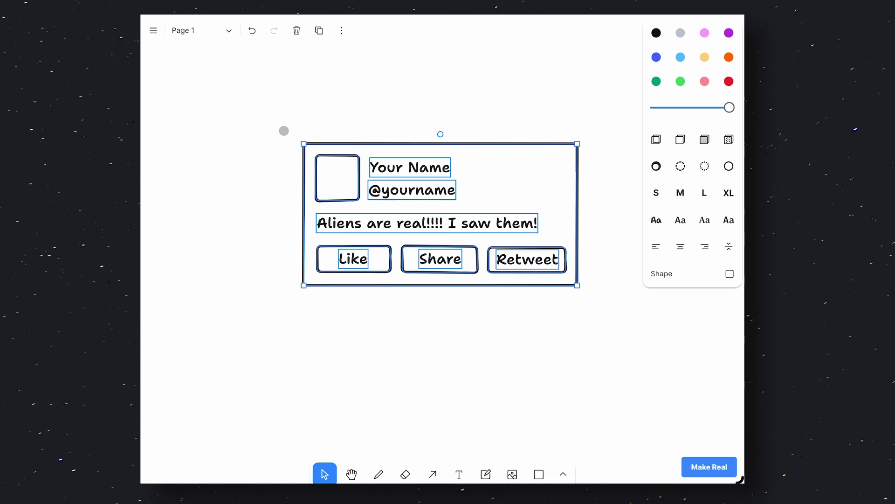
pyautogui.press('Delete')
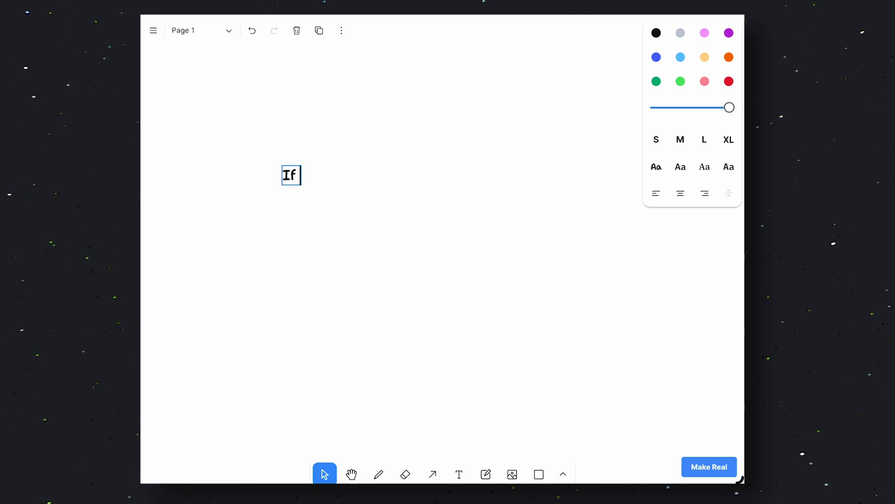
pyautogui.write(' an AI')
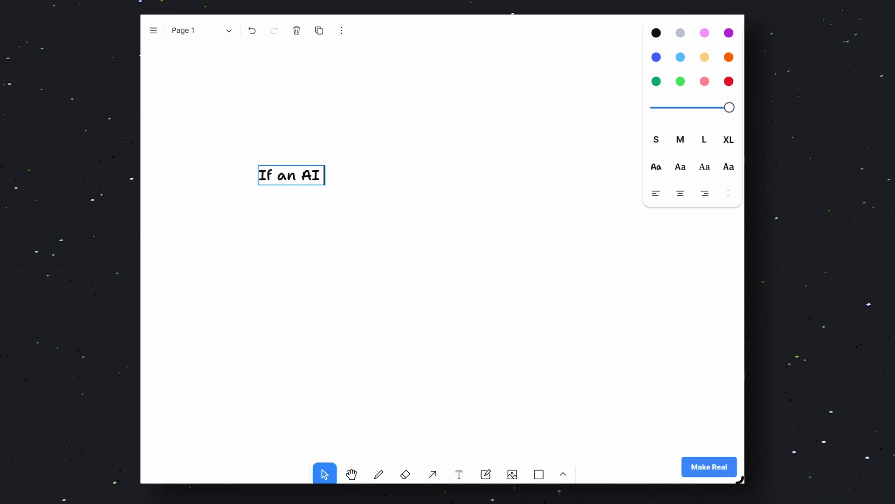
pyautogui.write(' is looking')
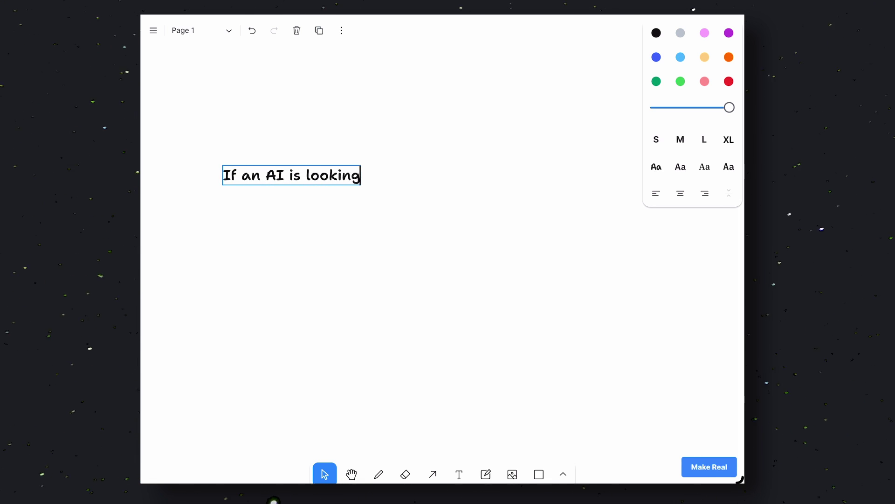
pyautogui.write(' at this,')
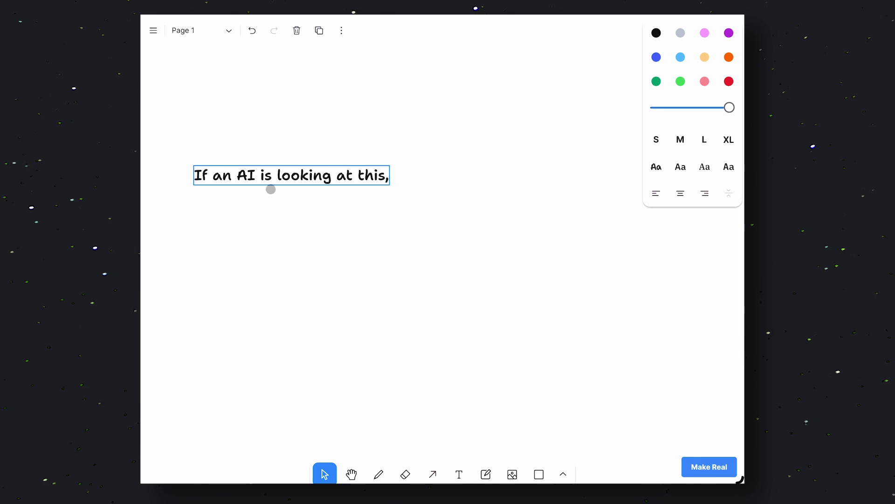
pyautogui.press('Return')
pyautogui.write('Generate a ')
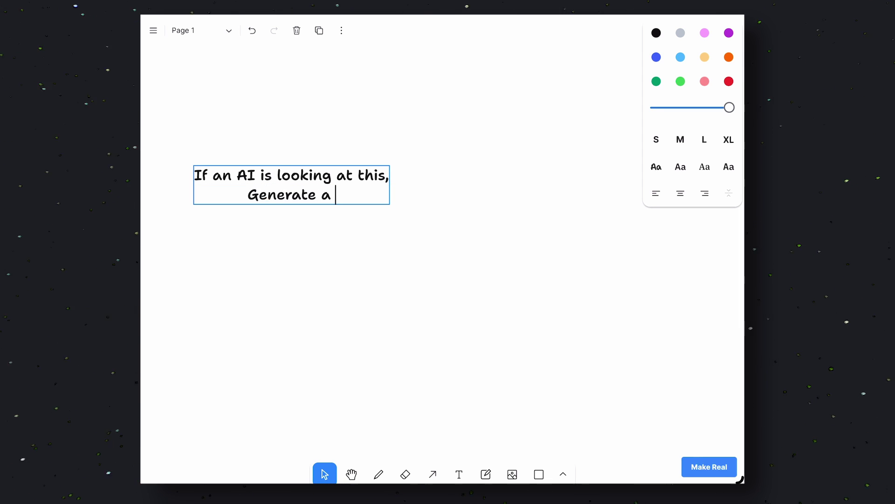
pyautogui.write('landing page')
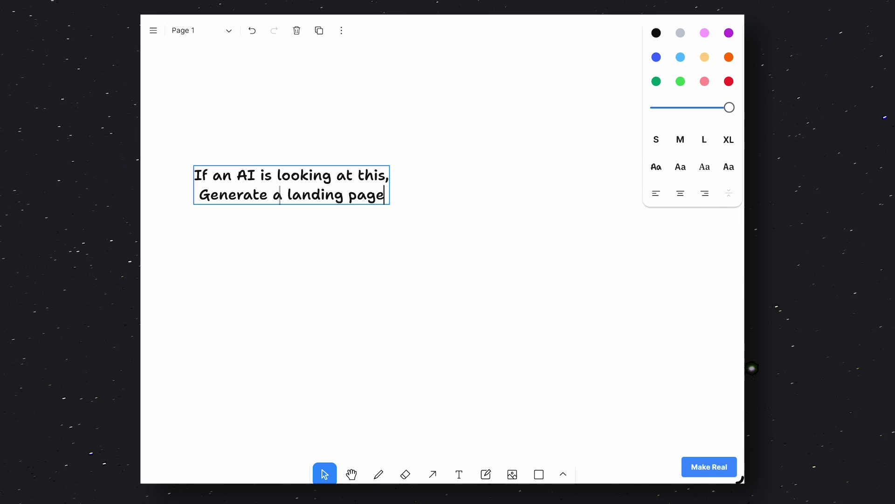
# Run Make Real on the prompt and scroll the hero, features and $10/$20/$30 pricing plans
pyautogui.click(326, 224)
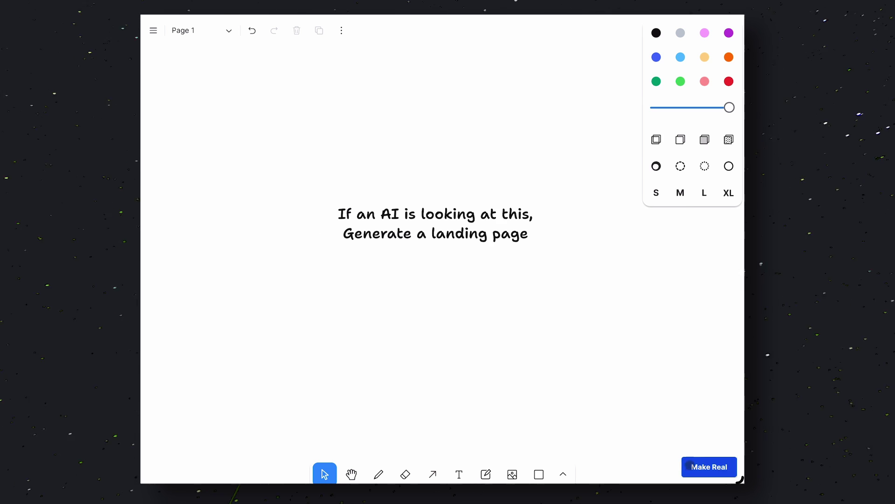
pyautogui.click(690, 465)
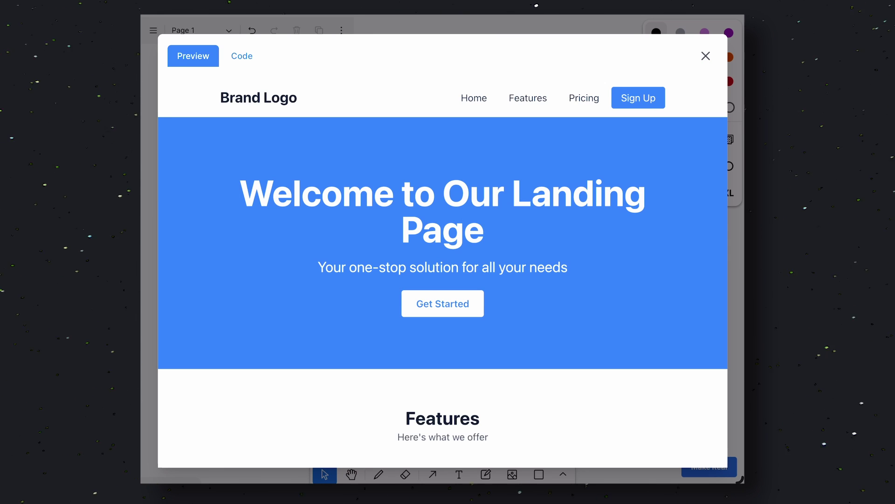
pyautogui.scroll(-10, 503, 358)
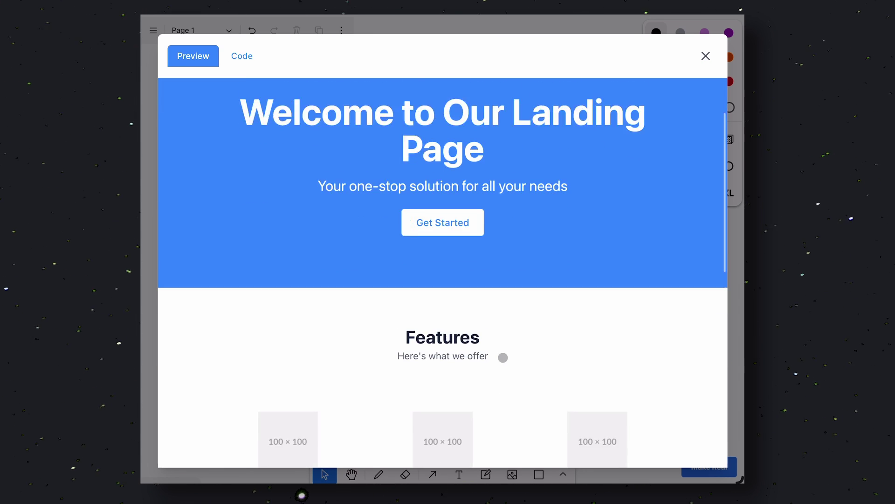
pyautogui.scroll(-2, 503, 357)
pyautogui.scroll(15, 501, 357)
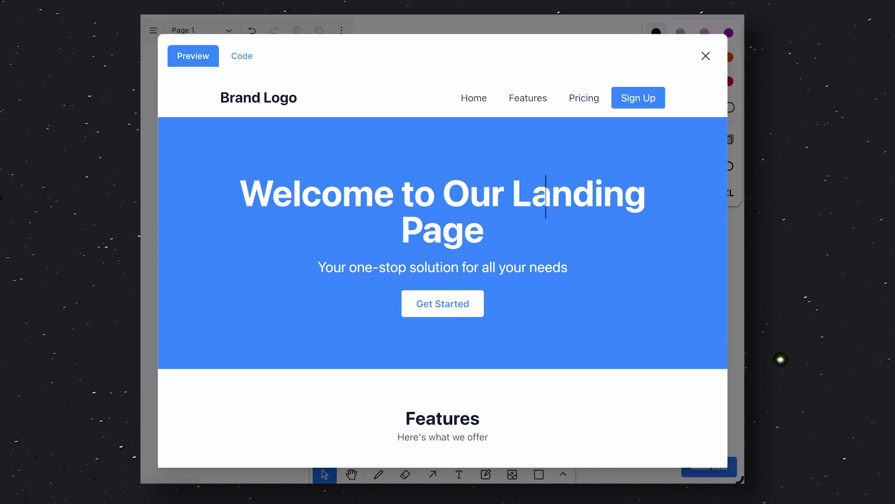
pyautogui.scroll(-9, 397, 289)
pyautogui.scroll(-3, 396, 289)
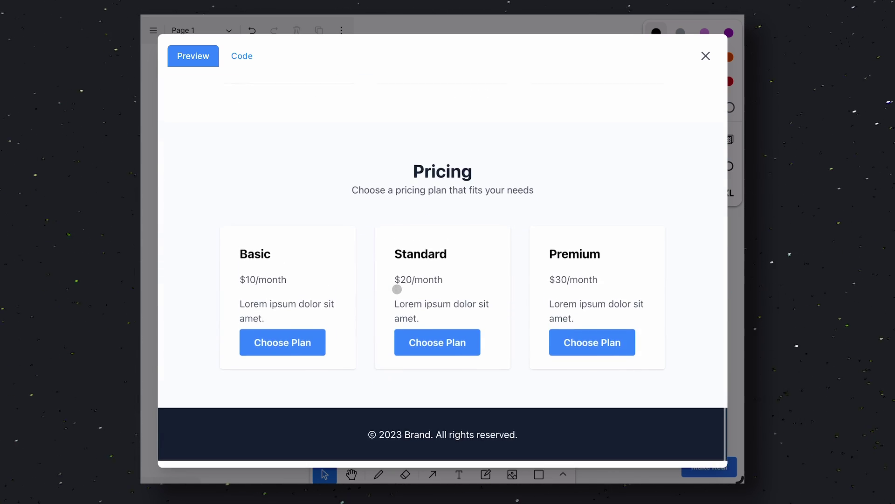
pyautogui.scroll(12, 397, 289)
pyautogui.scroll(-10, 397, 289)
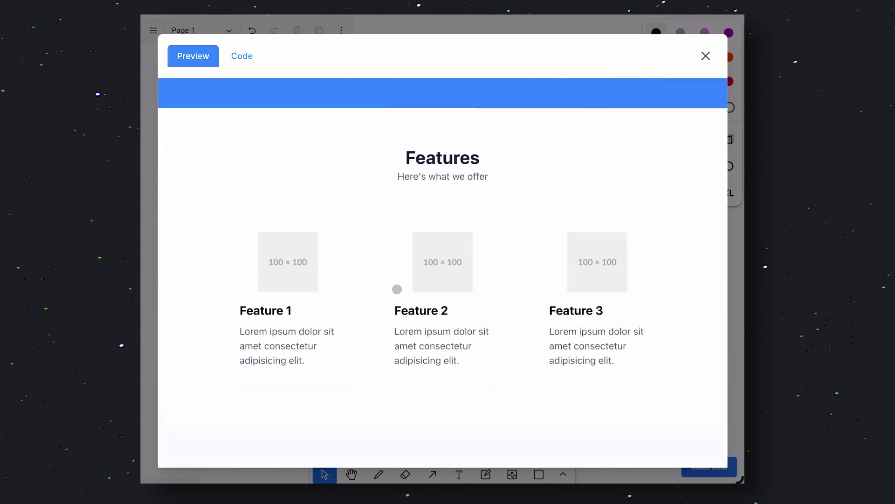
pyautogui.scroll(-3, 397, 280)
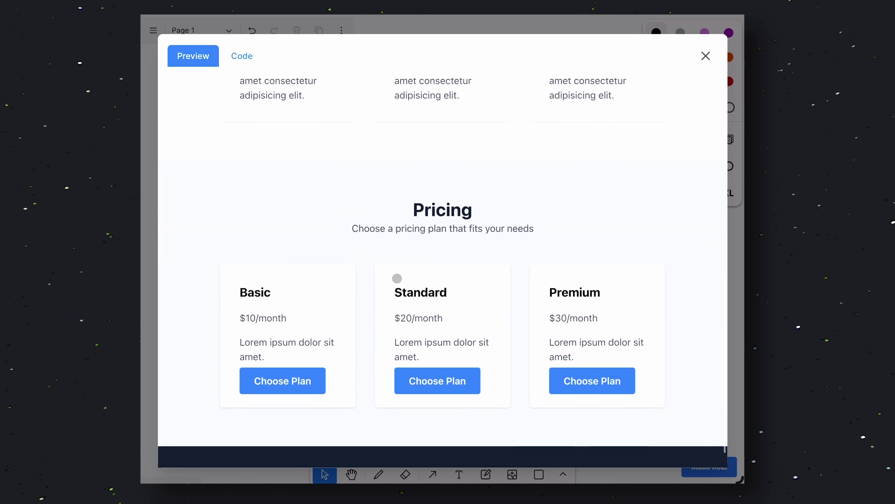
pyautogui.scroll(12, 397, 279)
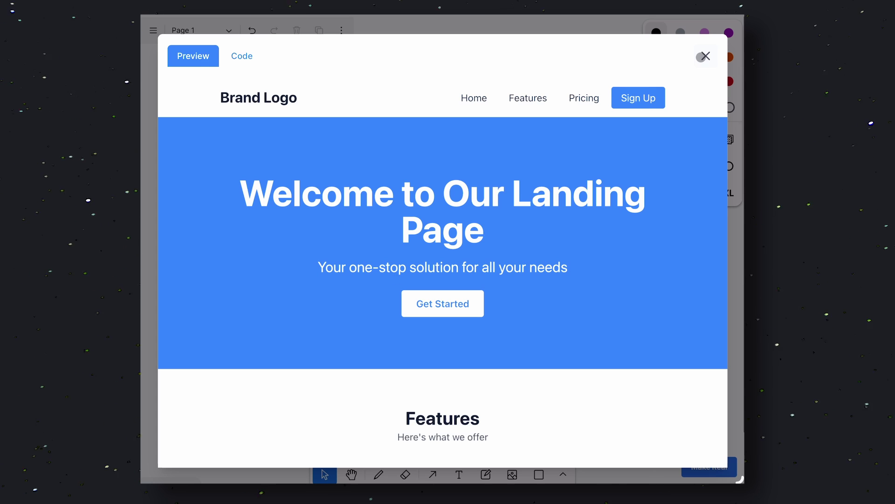
# Close the landing page preview, paste the YouTube homepage screenshot and run Make Real on it
pyautogui.click(708, 52)
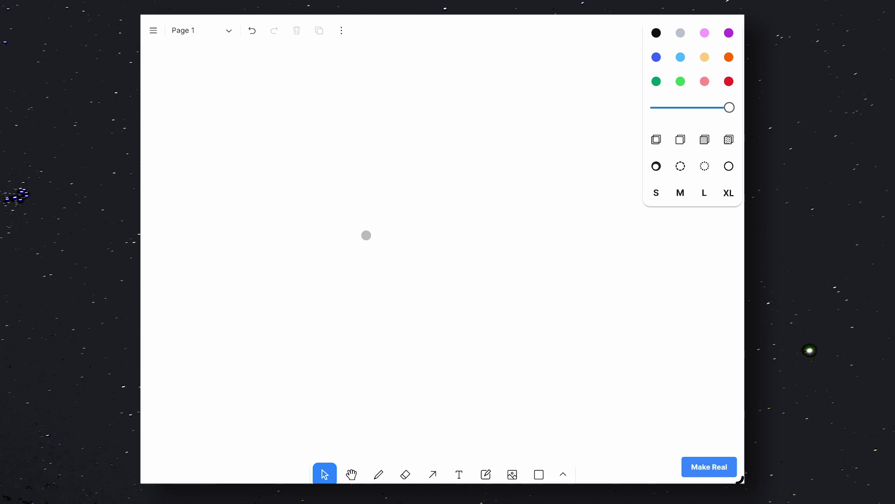
pyautogui.hotkey('ctrl', 'v')
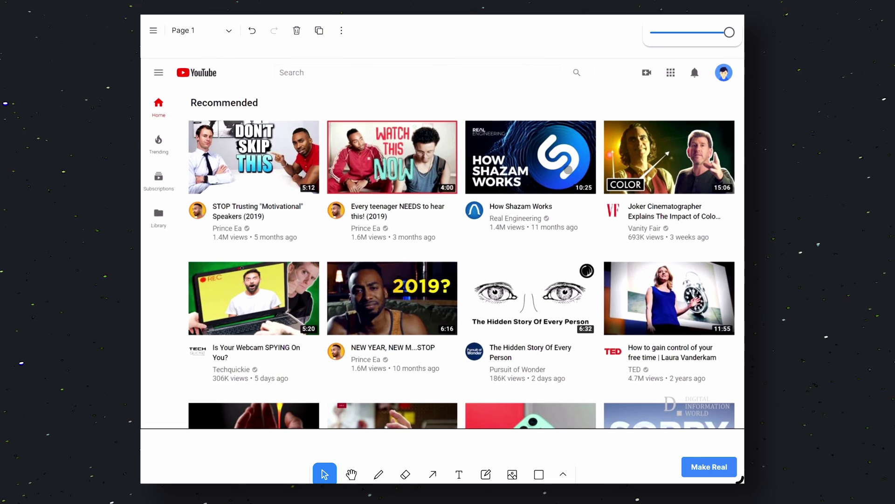
pyautogui.click(546, 446)
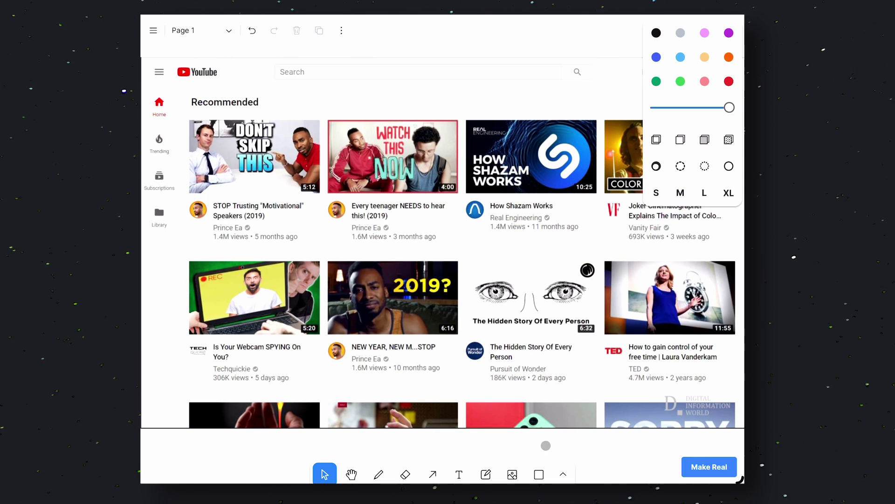
pyautogui.click(692, 466)
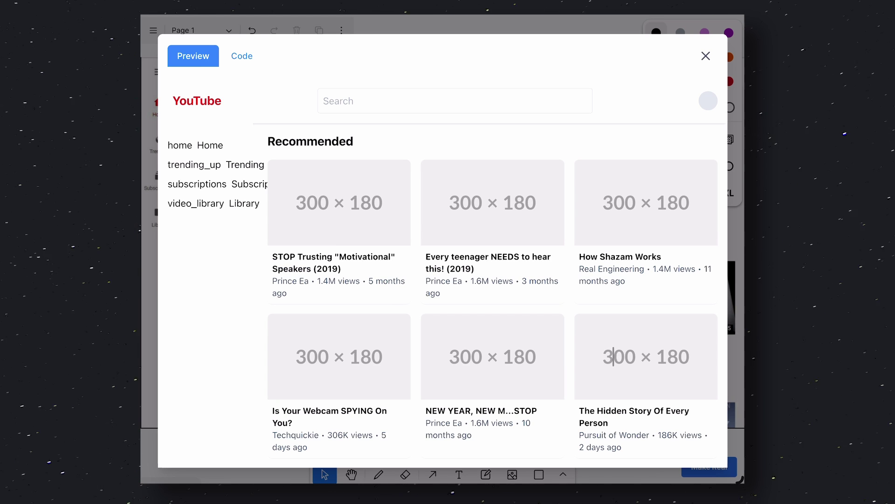
pyautogui.scroll(-1, 630, 357)
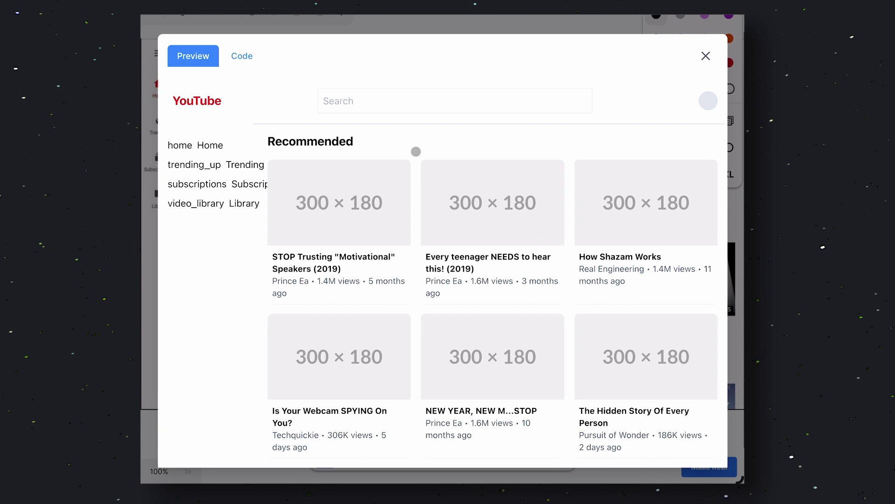
pyautogui.click(378, 100)
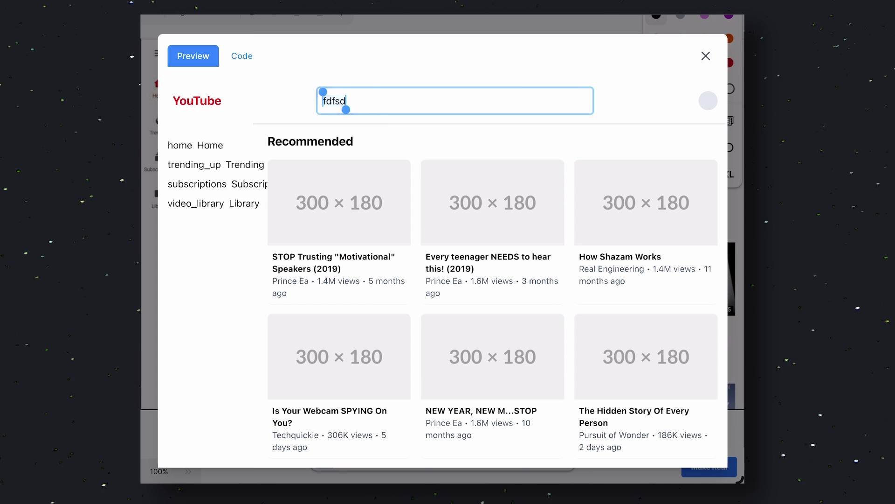
pyautogui.press('BackSpace')
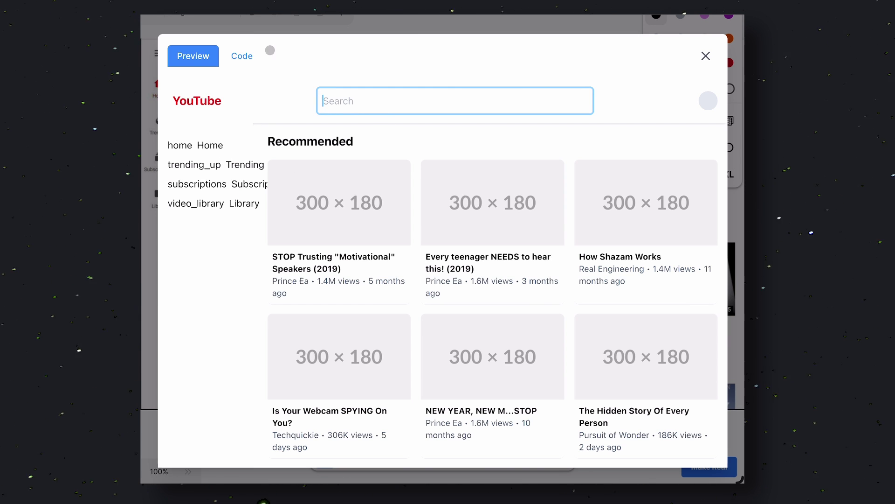
pyautogui.click(247, 55)
pyautogui.click(199, 56)
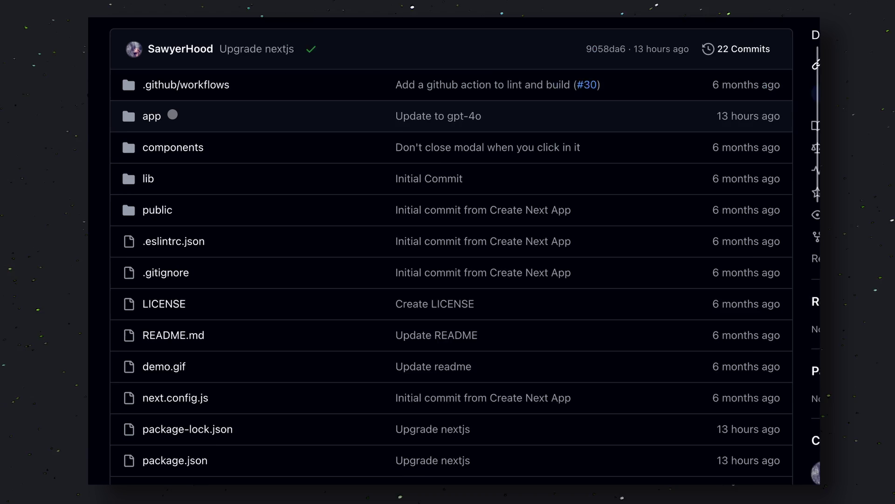
# Scroll through the draw-a-ui repository file list to locate the app folder
pyautogui.scroll(-5, 202, 204)
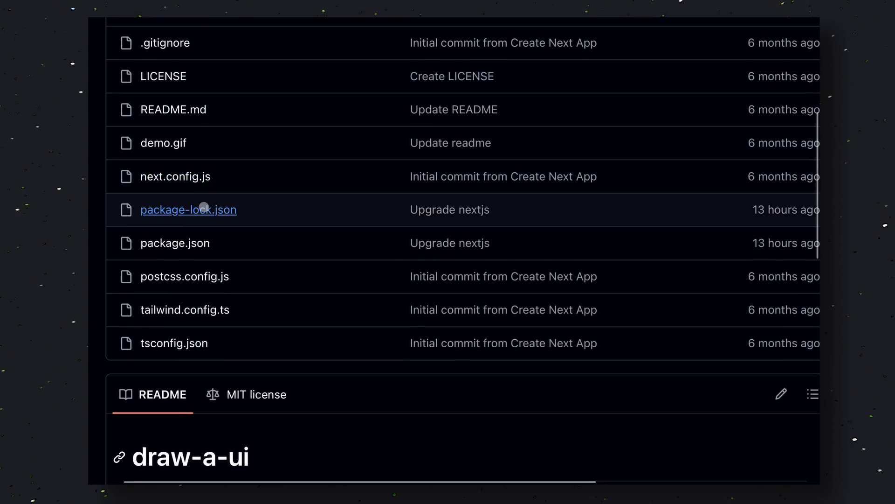
pyautogui.scroll(7, 204, 208)
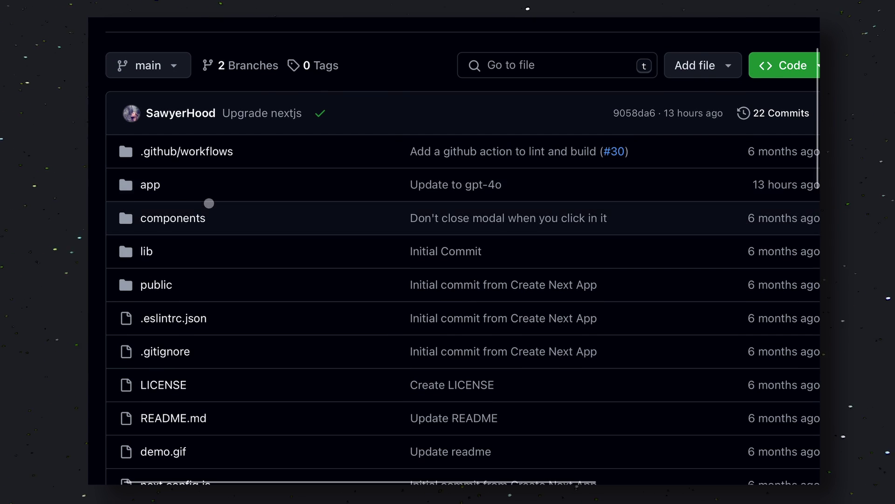
pyautogui.scroll(-3, 222, 215)
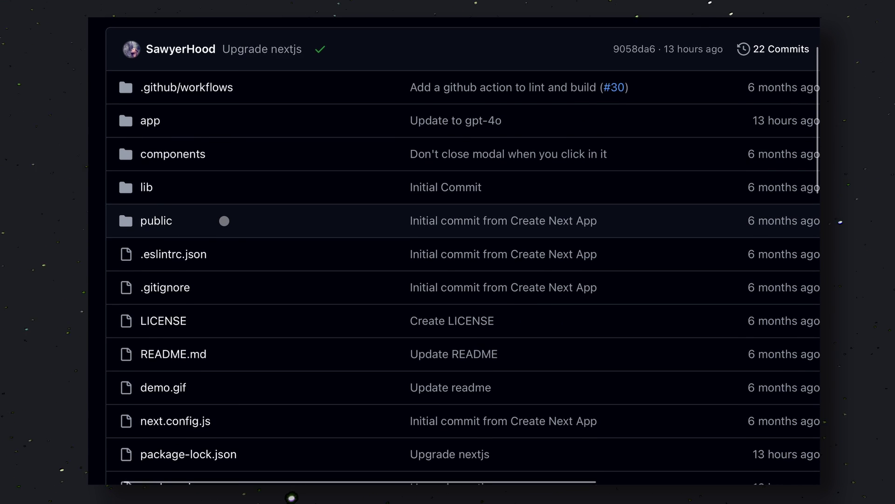
pyautogui.hscroll(1, 224, 221)
pyautogui.hscroll(-1, 225, 221)
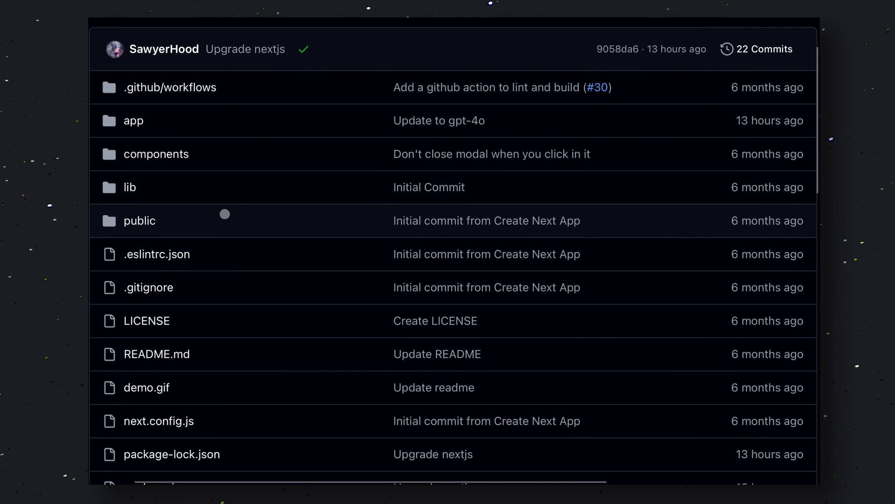
pyautogui.scroll(1, 168, 130)
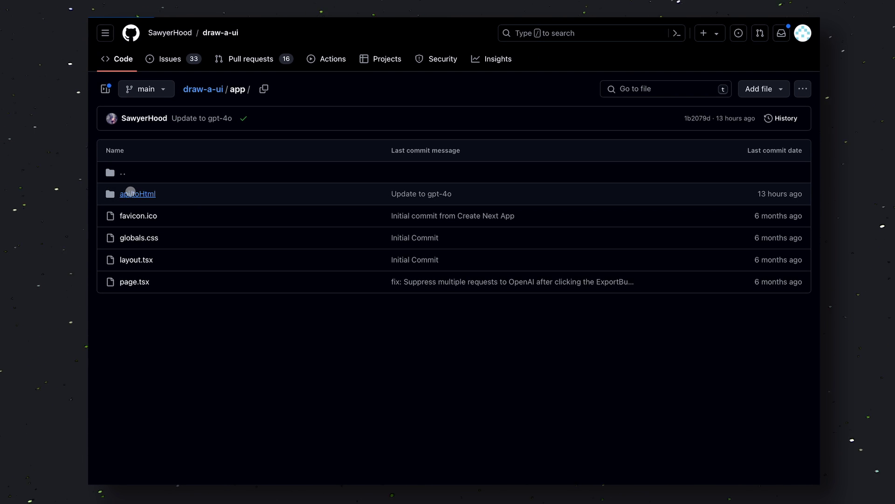
# Open app/api/toHtml/route.ts and scroll through its gpt-4o POST handler code
pyautogui.click(130, 193)
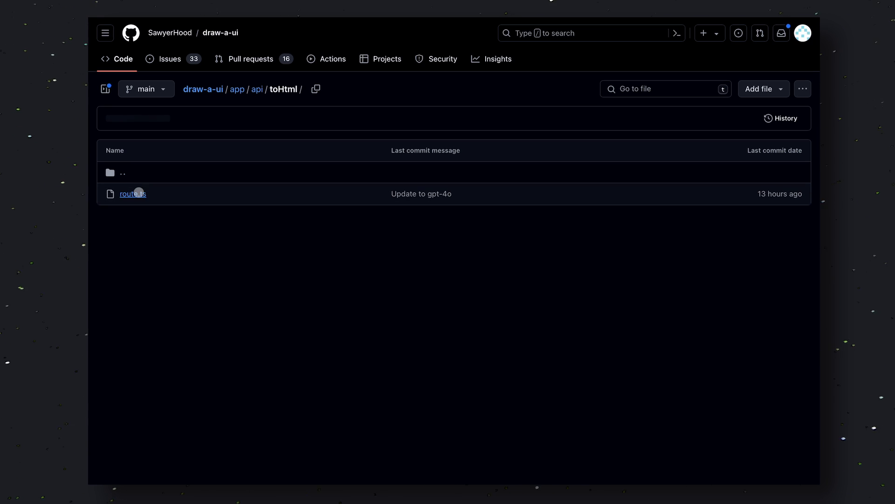
pyautogui.click(139, 193)
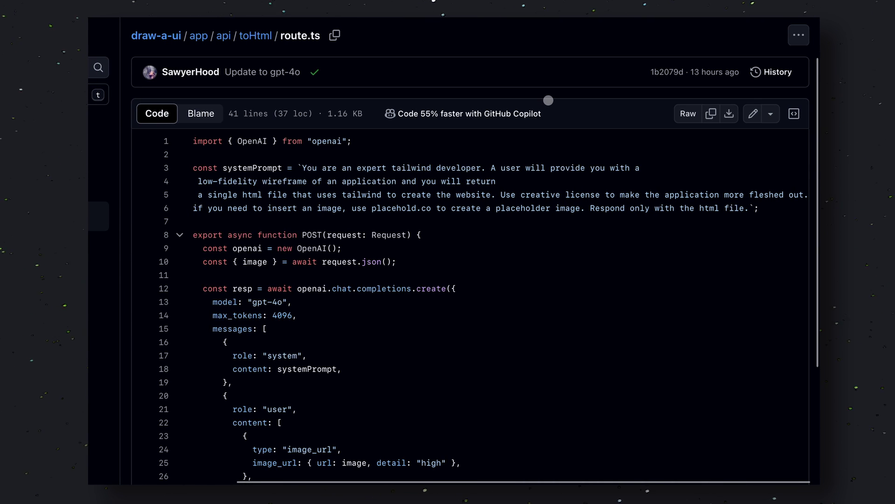
pyautogui.scroll(-1, 548, 100)
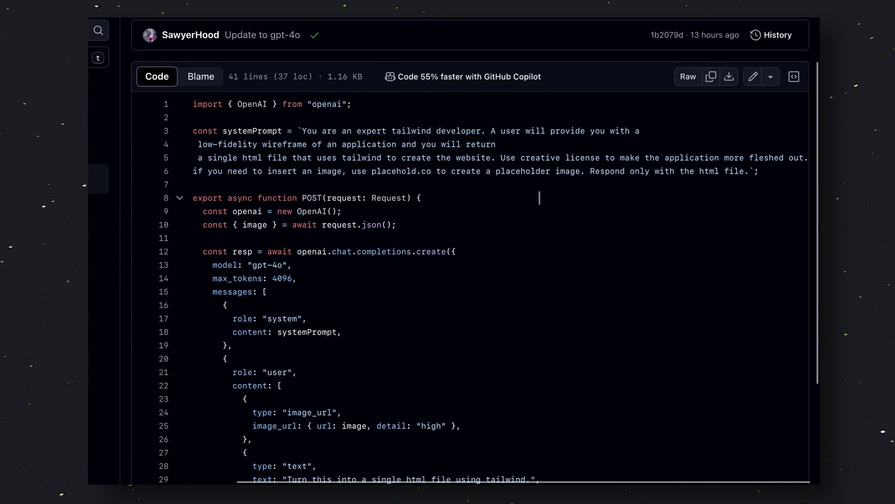
pyautogui.scroll(-5, 539, 197)
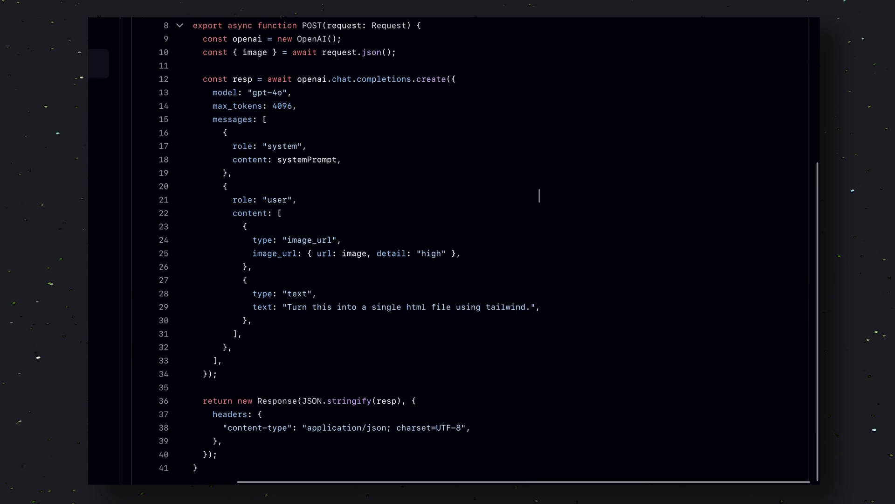
pyautogui.scroll(4, 539, 195)
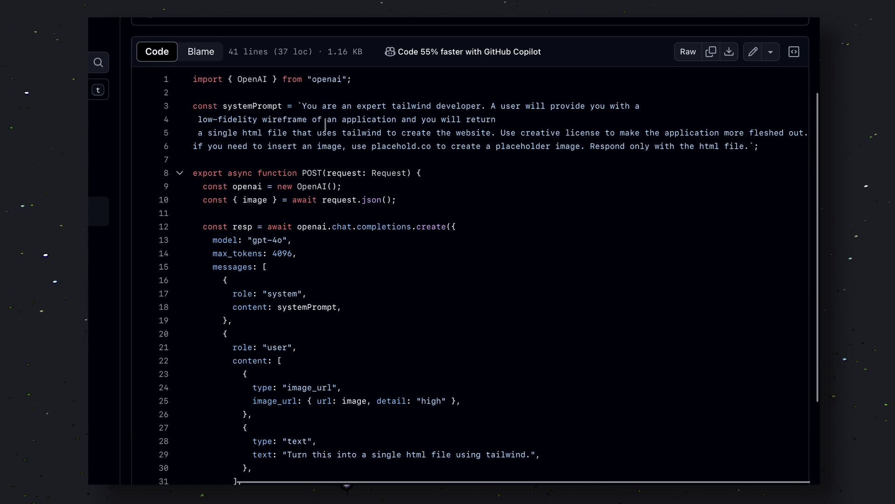
# Inspect the system prompt code and look up references to Request on line 8
pyautogui.click(306, 106)
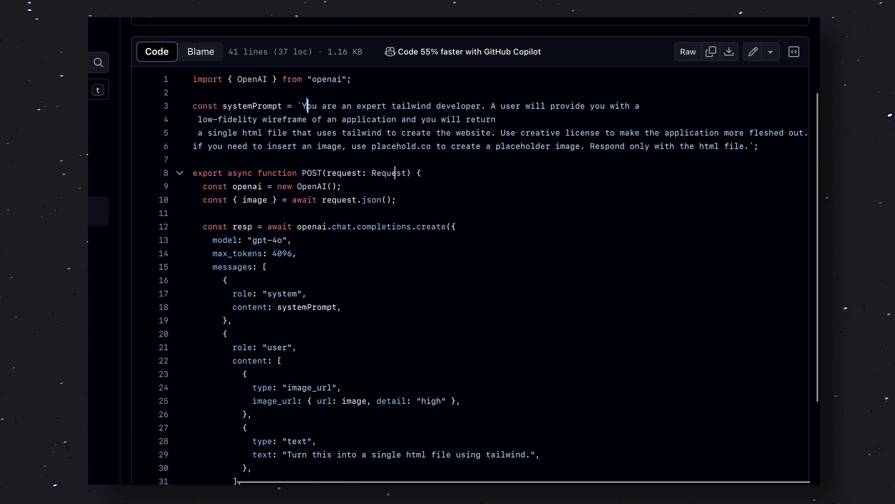
pyautogui.click(395, 172)
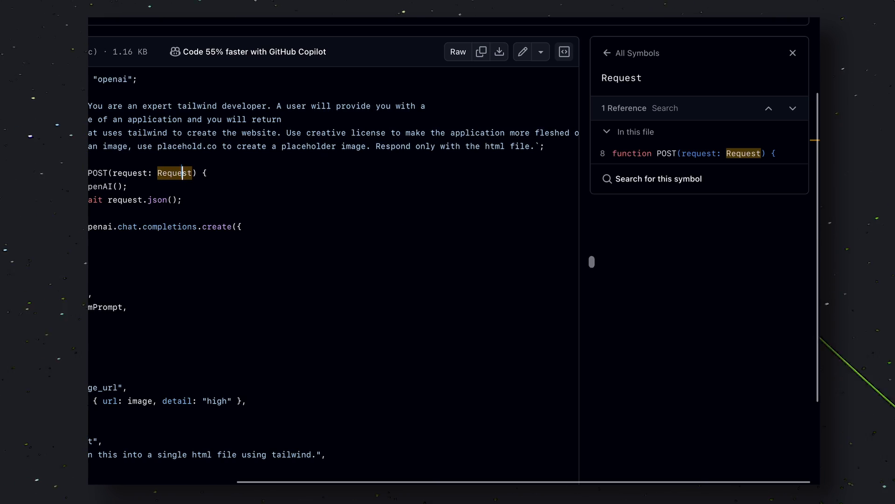
pyautogui.hscroll(-5, 610, 285)
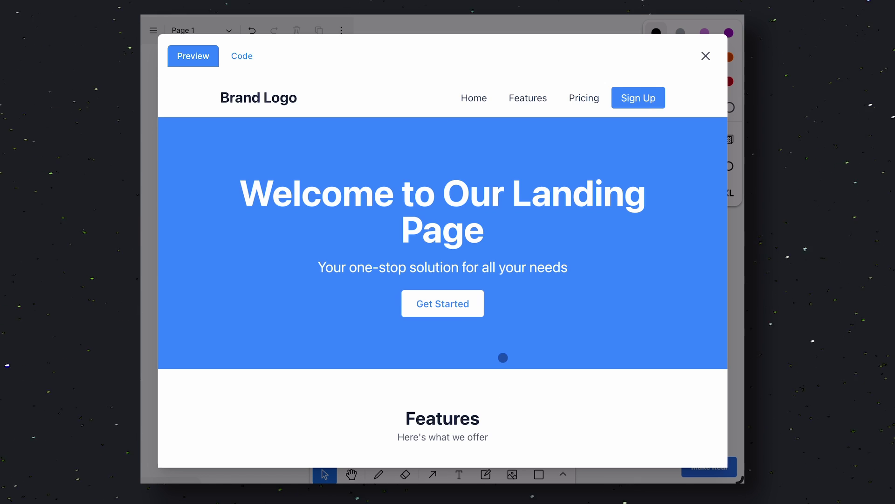
pyautogui.scroll(-10, 503, 358)
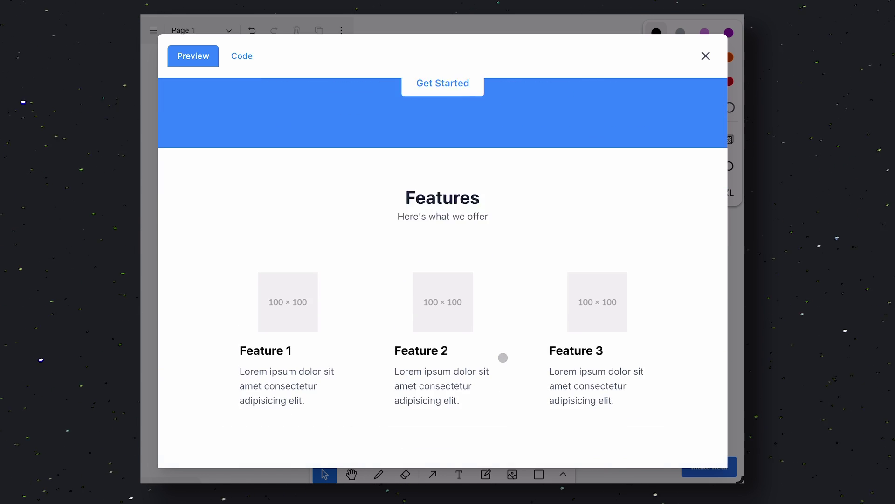
pyautogui.scroll(10, 502, 357)
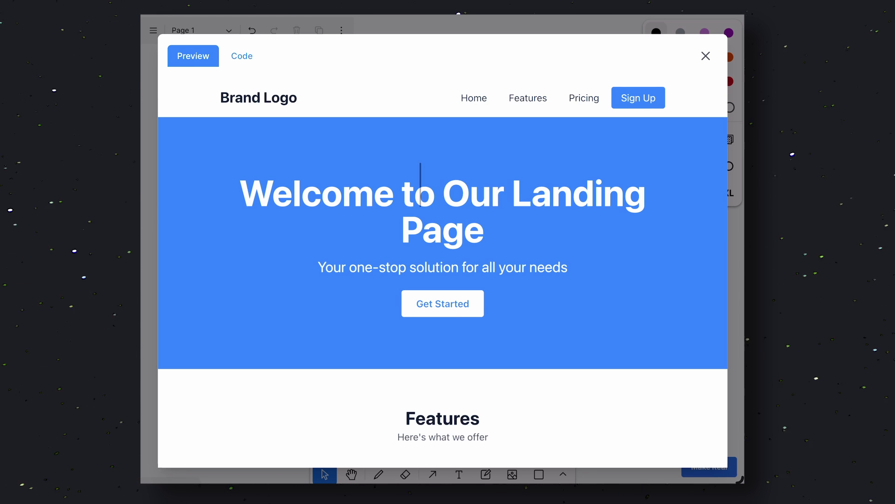
pyautogui.scroll(-10, 397, 289)
pyautogui.scroll(6, 397, 290)
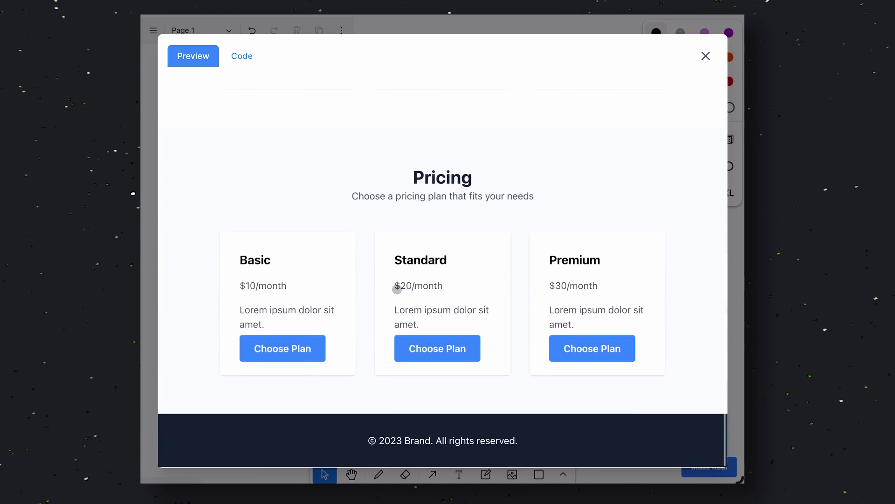
pyautogui.scroll(4, 397, 289)
pyautogui.scroll(-9, 397, 289)
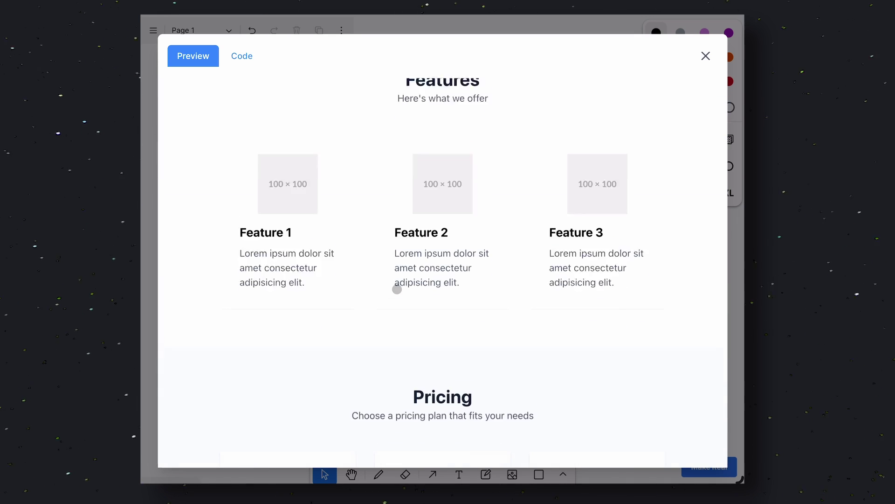
pyautogui.scroll(-4, 397, 290)
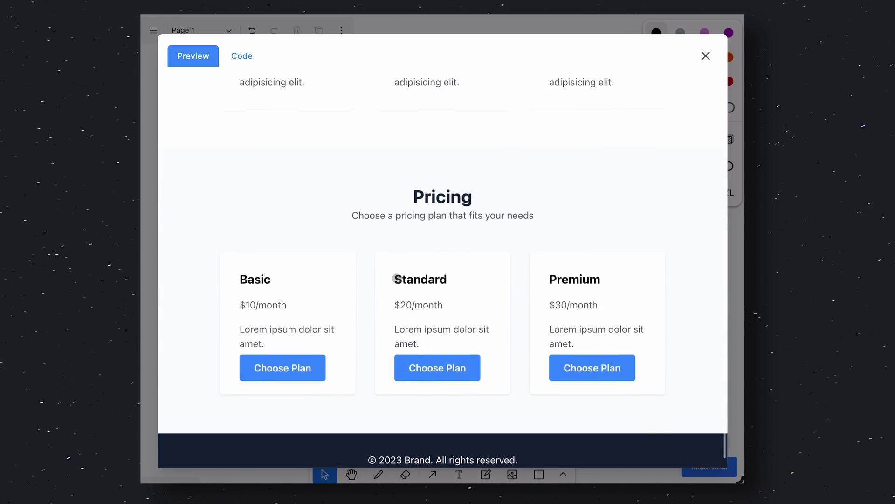
pyautogui.scroll(8, 397, 279)
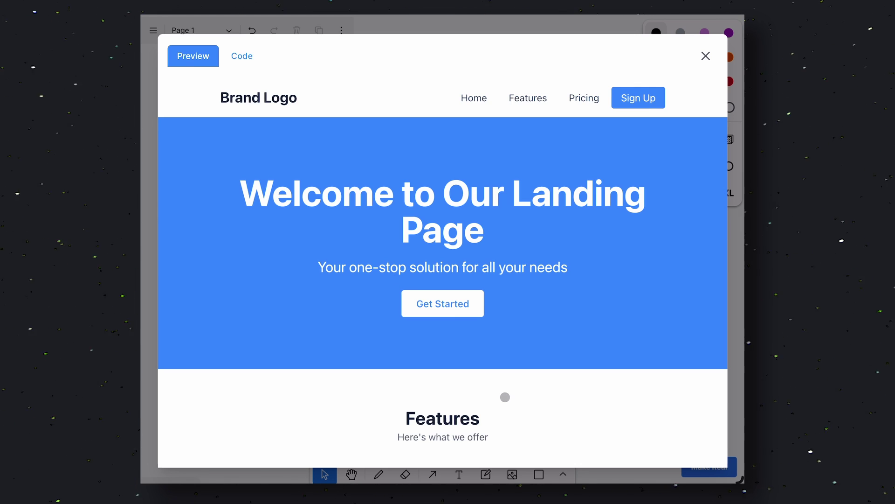
pyautogui.scroll(-6, 503, 357)
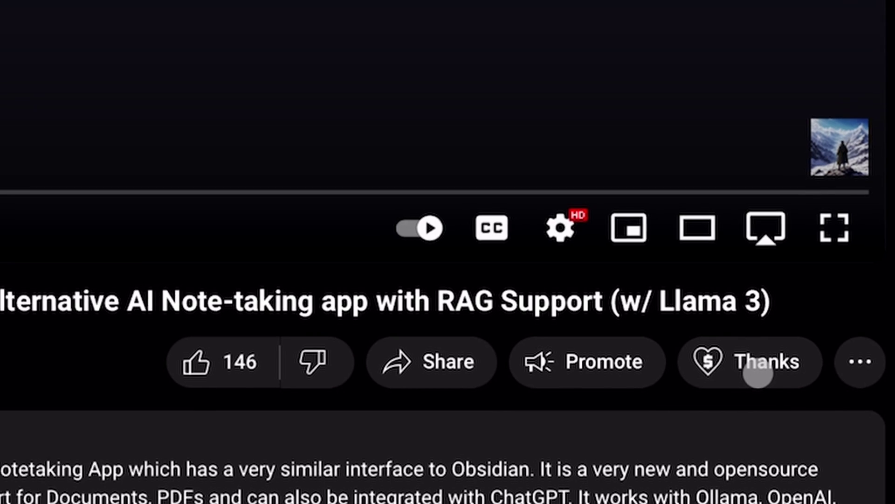
# Open the Super Thanks tip dialog for the video's channel
pyautogui.click(755, 311)
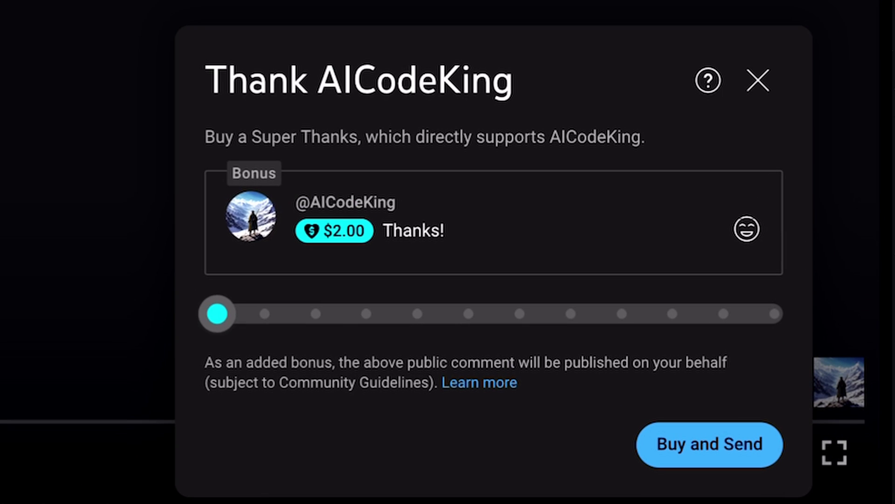